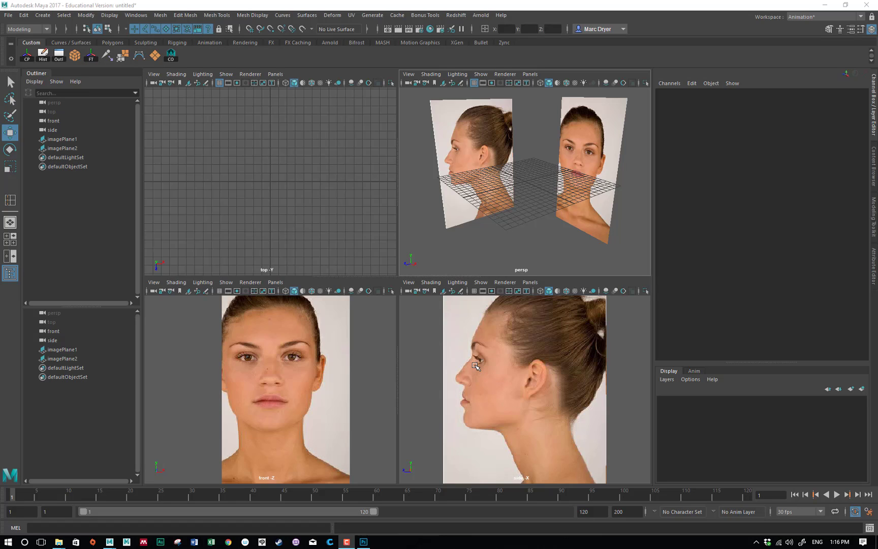
- Replace the current untitled scene with a new empty scene
{"action": "left_click", "coordinate": [530, 240]}
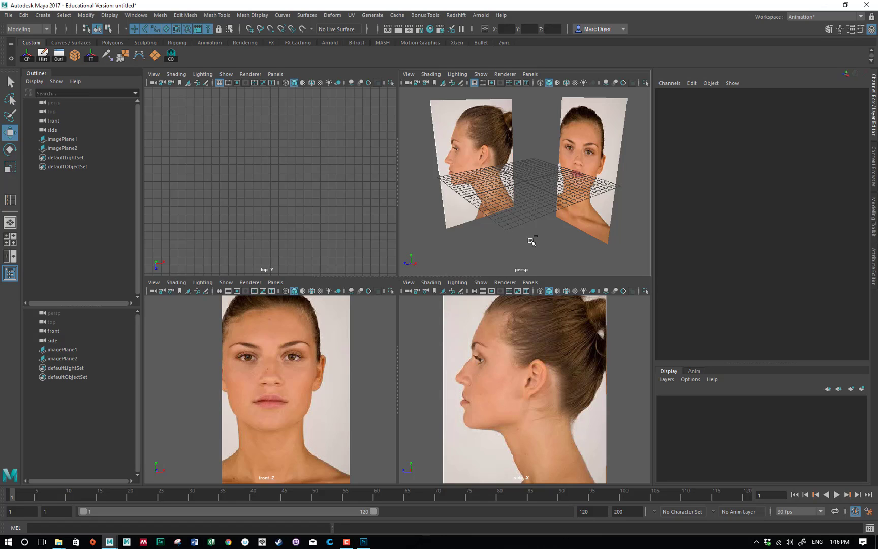
{"action": "key", "text": "ctrl+n"}
{"action": "left_click", "coordinate": [445, 273]}
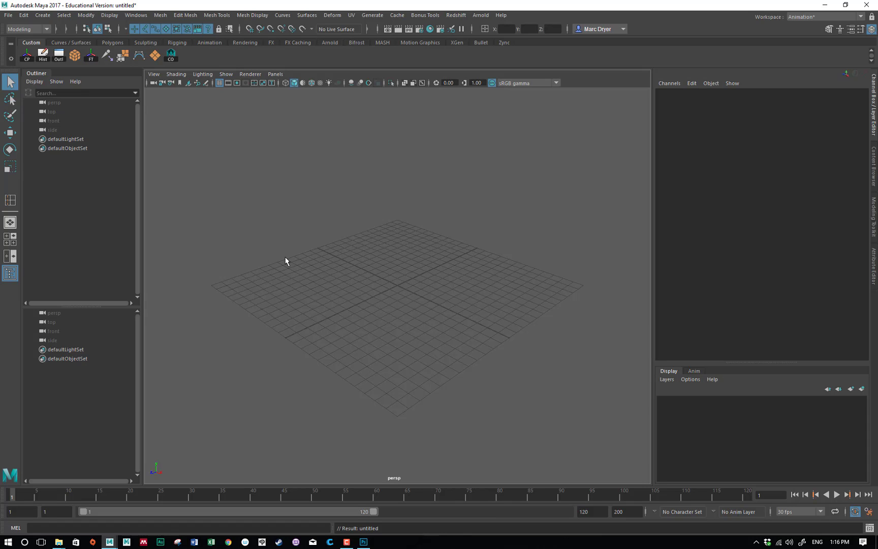
- Set the current project to the project_organization_video folder inside video_training on the Desktop
{"action": "left_click", "coordinate": [8, 15]}
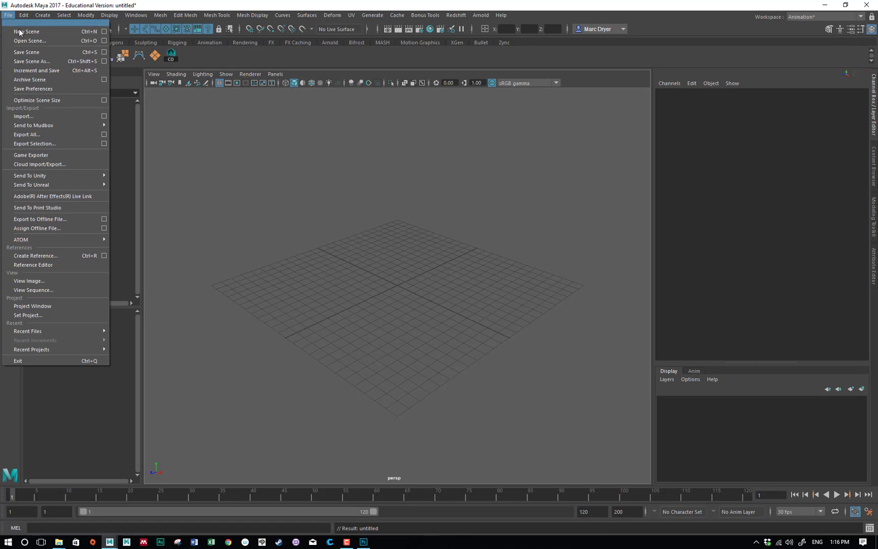
{"action": "left_click", "coordinate": [66, 313]}
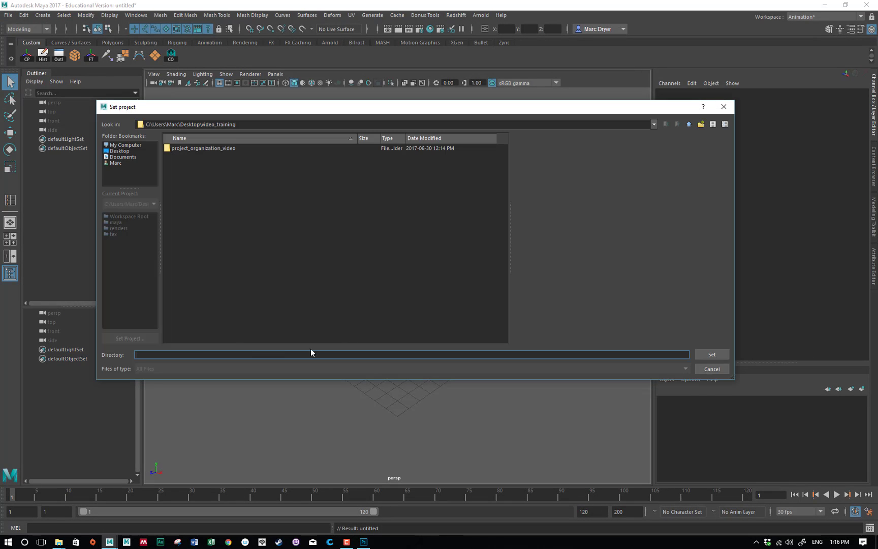
{"action": "left_click", "coordinate": [216, 149]}
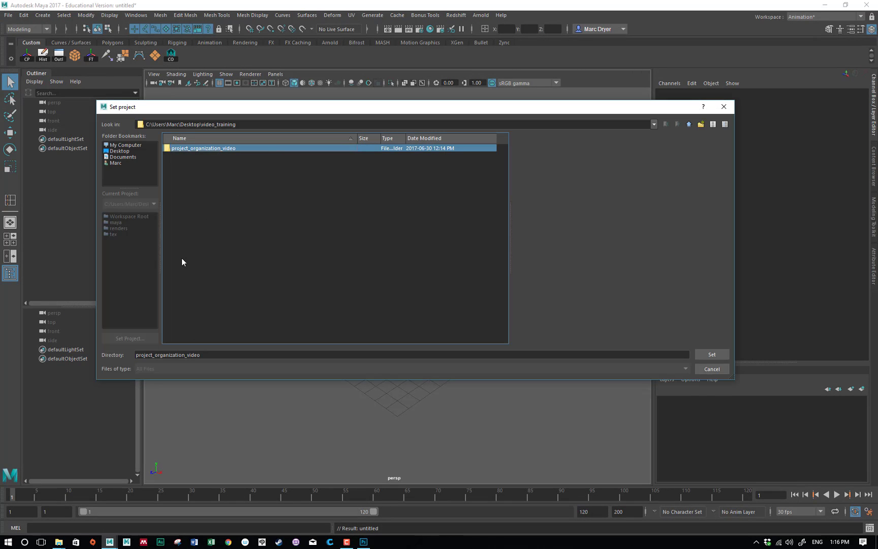
{"action": "double_click", "coordinate": [214, 148]}
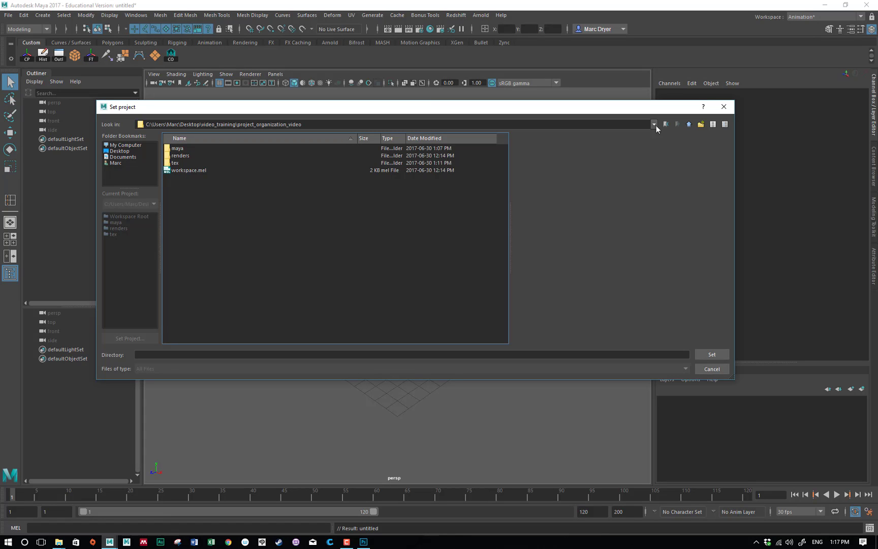
{"action": "left_click", "coordinate": [689, 126]}
{"action": "left_click", "coordinate": [209, 149]}
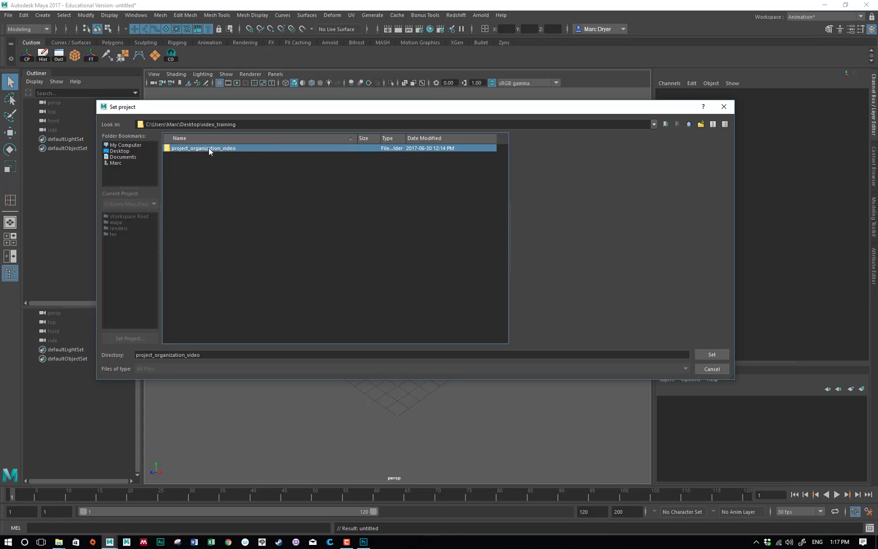
{"action": "left_click", "coordinate": [711, 355]}
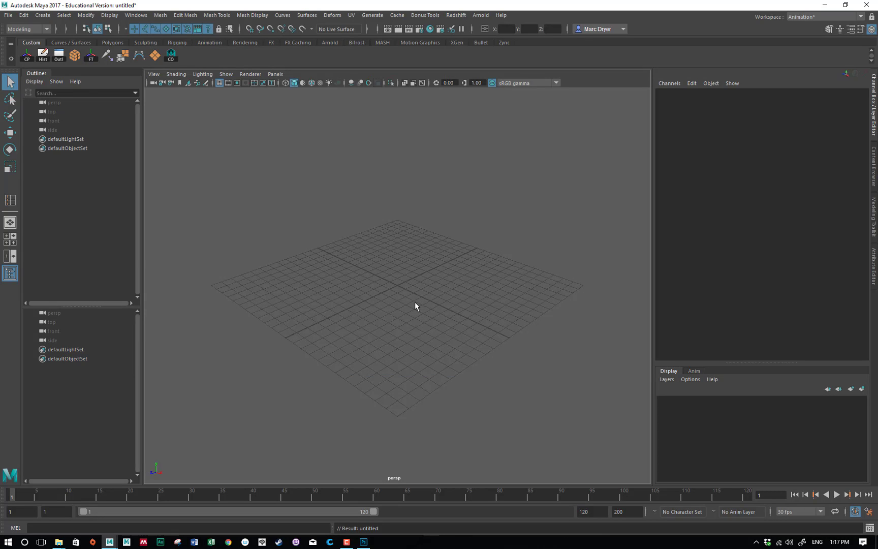
- Save the scene as head_modeling_female in Maya ASCII format in the project's maya folder
{"action": "key", "text": "ctrl+shift+s"}
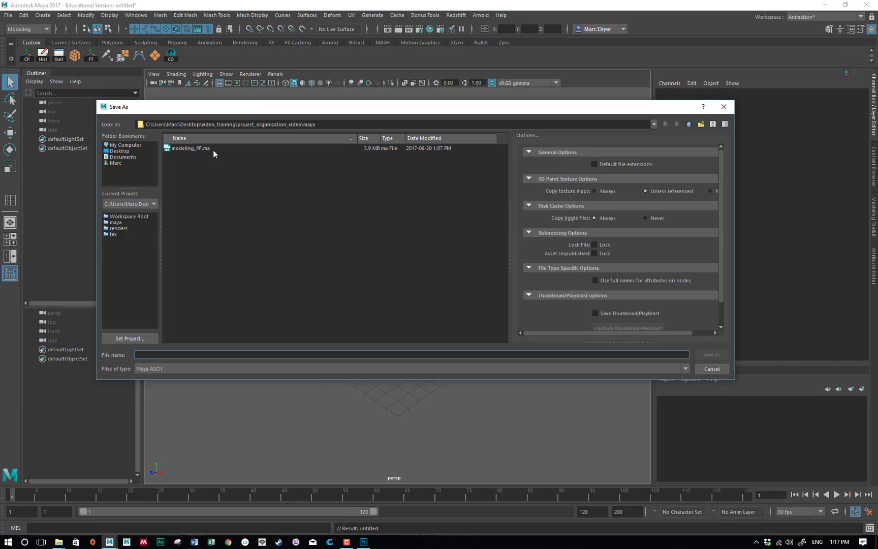
{"action": "double_click", "coordinate": [309, 124]}
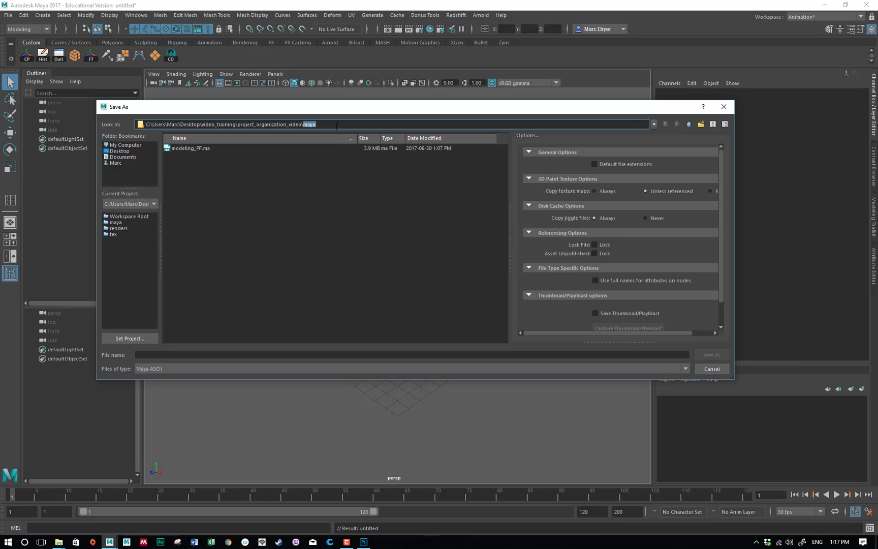
{"action": "left_click", "coordinate": [158, 354]}
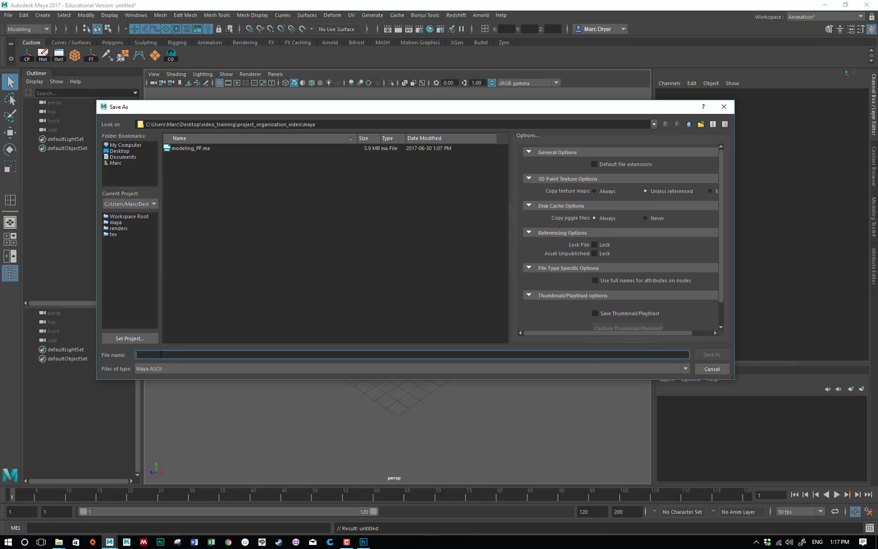
{"action": "type", "text": "head_modeling"}
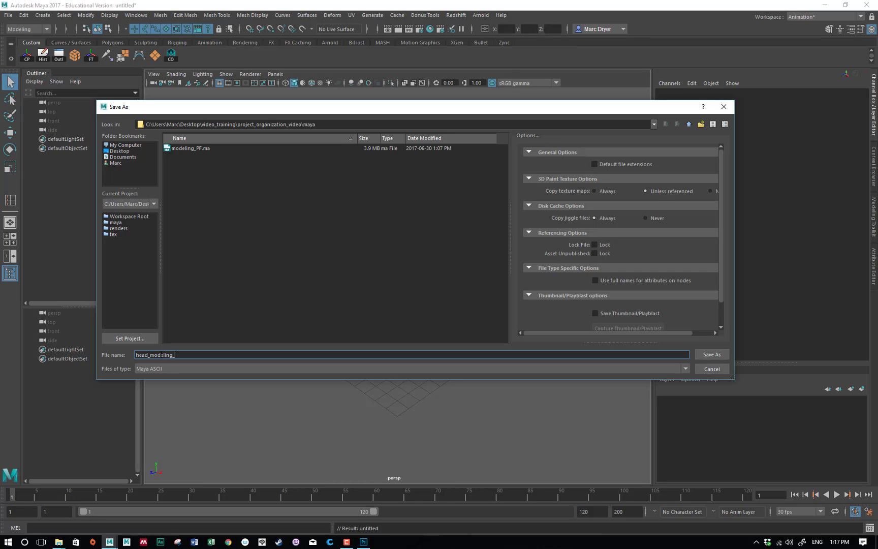
{"action": "type", "text": "_female"}
{"action": "key", "text": "Return"}
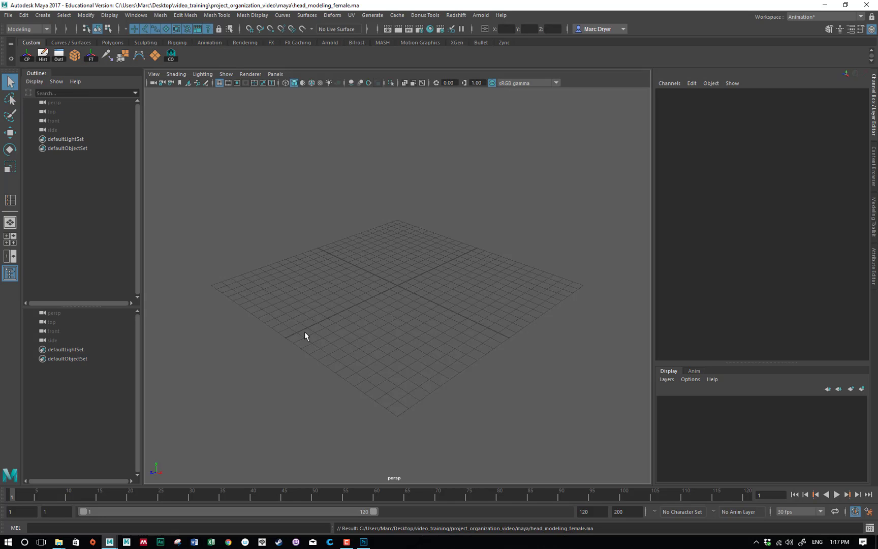
- Show the four-view layout and open the image import for an image plane in the front view
{"action": "mouse_move", "coordinate": [382, 268]}
{"action": "left_mouse_down", "text": "alt"}
{"action": "mouse_move", "coordinate": [282, 246]}
{"action": "mouse_move", "coordinate": [376, 263]}
{"action": "left_mouse_up", "text": "alt"}
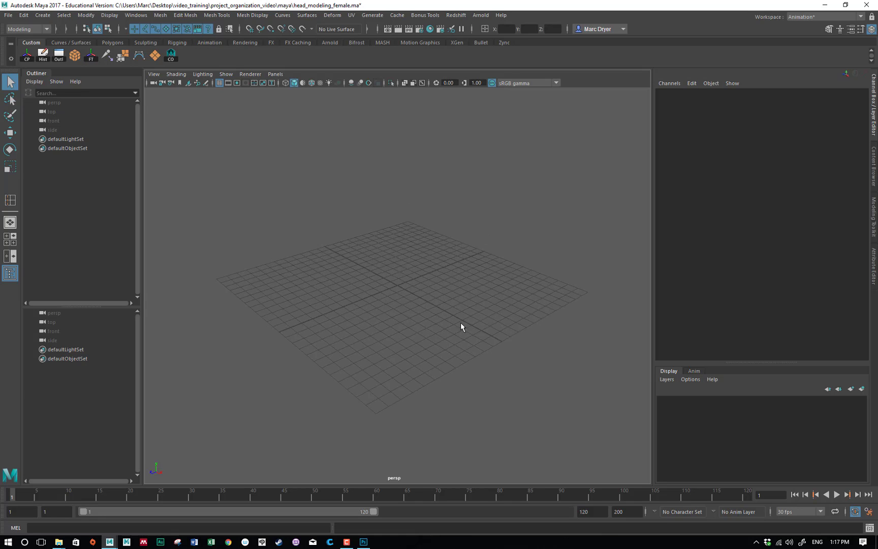
{"action": "key", "text": "space"}
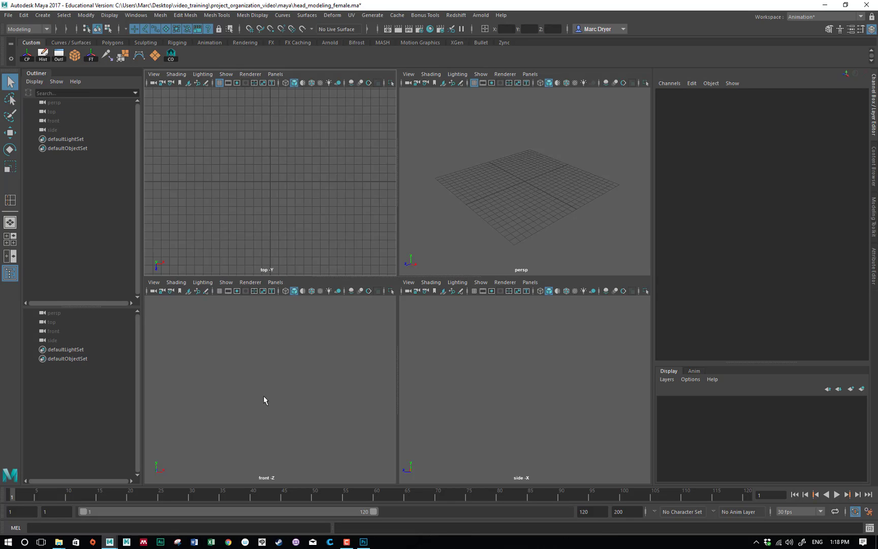
{"action": "left_click", "coordinate": [155, 283]}
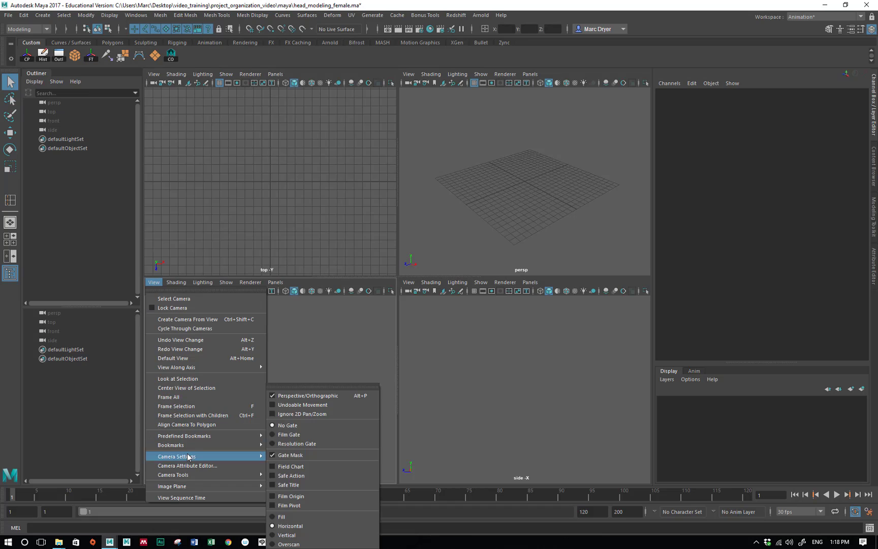
{"action": "mouse_move", "coordinate": [193, 488]}
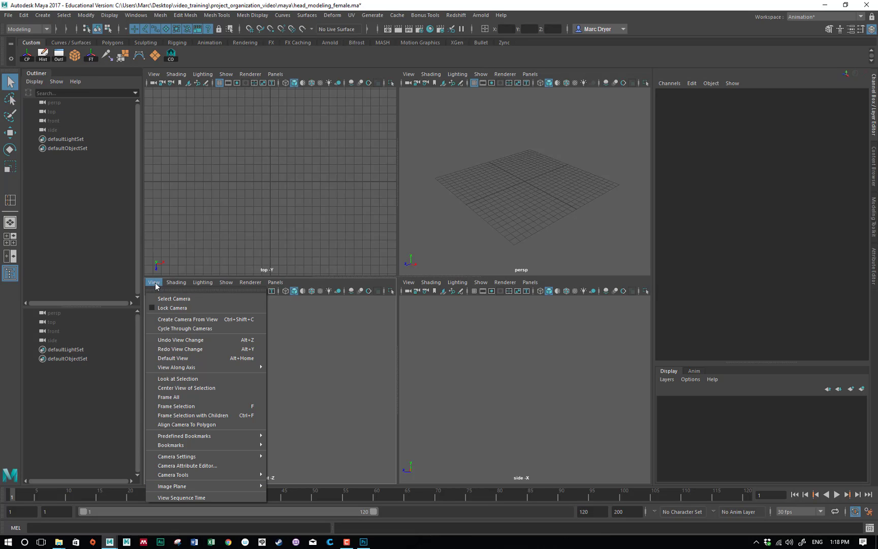
{"action": "mouse_move", "coordinate": [171, 284]}
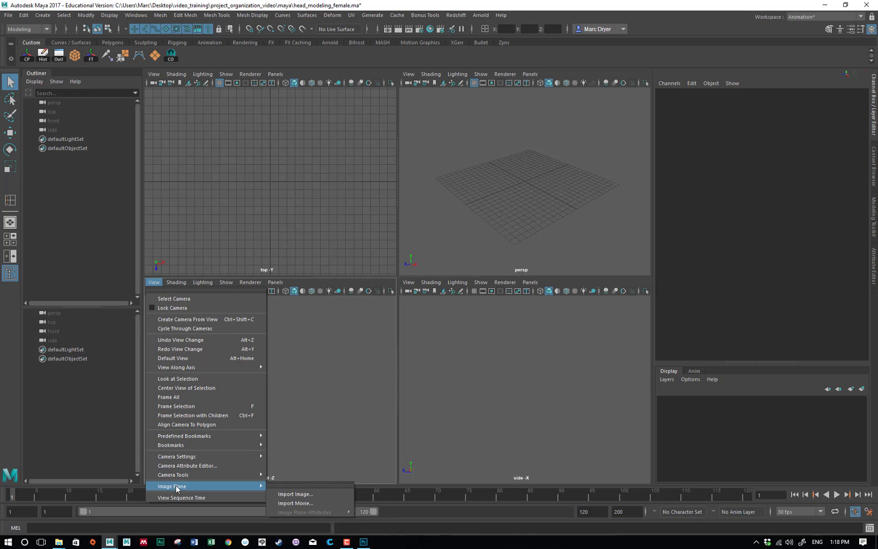
{"action": "left_click", "coordinate": [294, 494]}
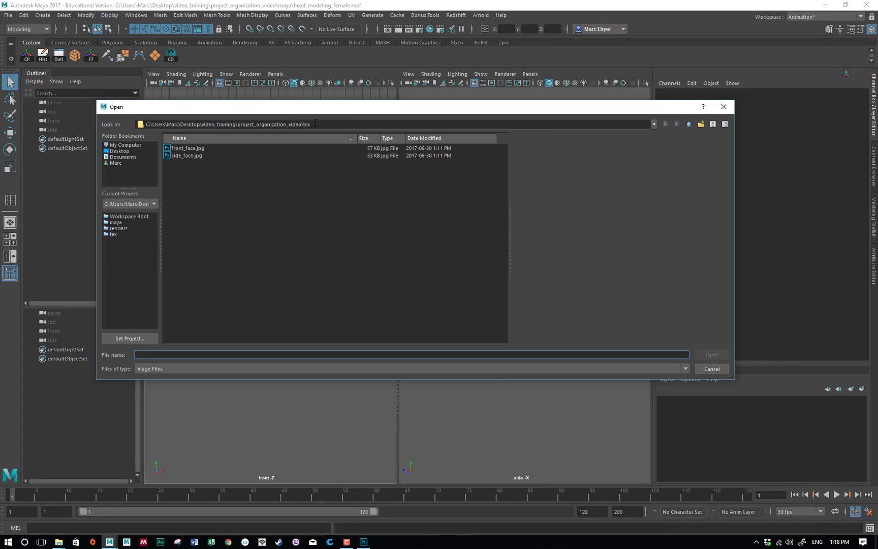
- Switch to File Explorer and look at the face reference images in the project's tex folder
{"action": "left_click_drag", "start_coordinate": [315, 124], "coordinate": [303, 124]}
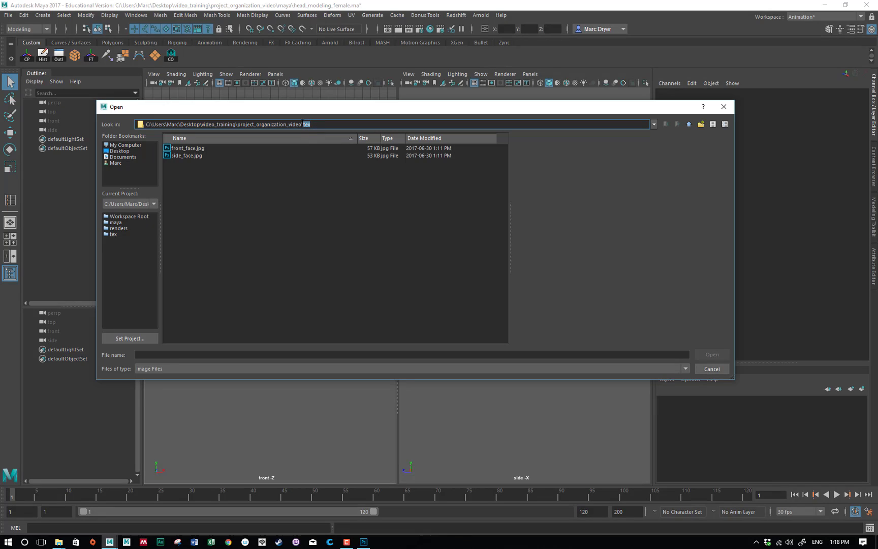
{"action": "key", "text": "alt+Tab"}
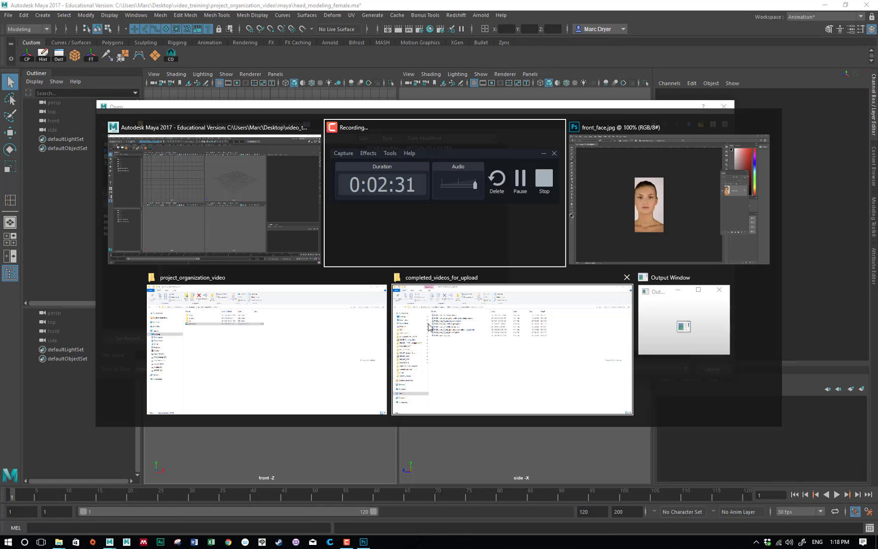
{"action": "left_click", "coordinate": [334, 370]}
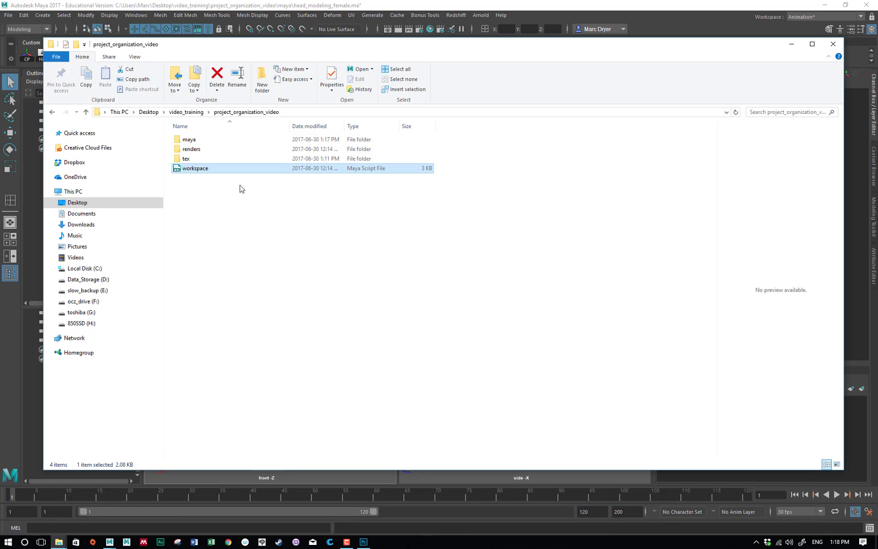
{"action": "double_click", "coordinate": [193, 168]}
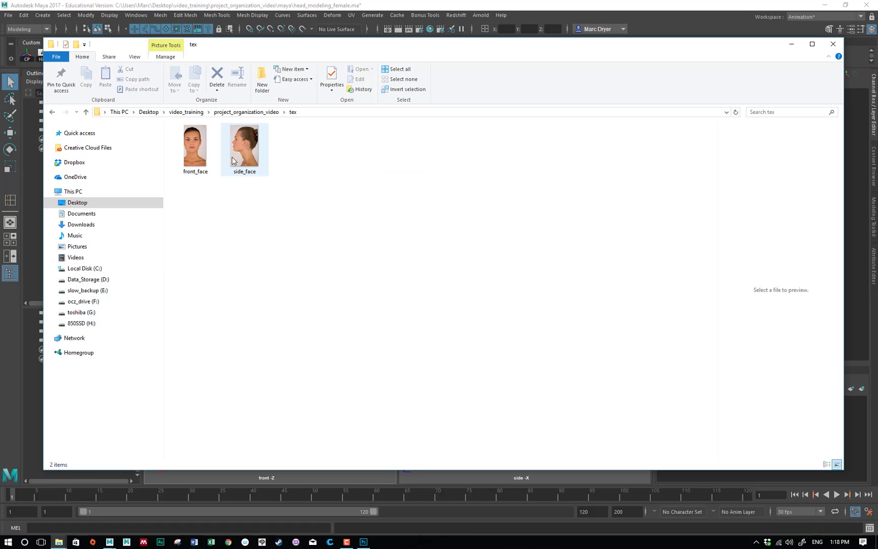
- Return to Maya and import front_face.jpg from the tex folder as the front view's image plane
{"action": "key", "text": "alt+Tab"}
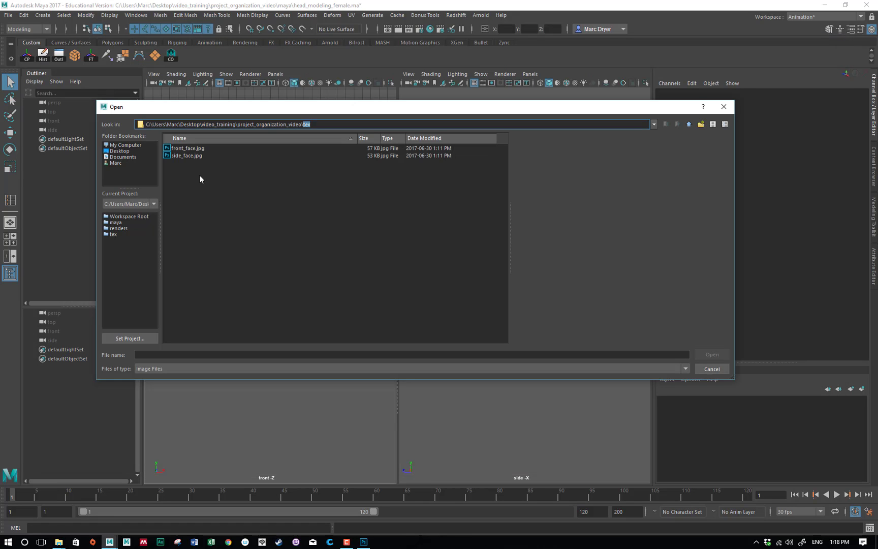
{"action": "left_click", "coordinate": [188, 149]}
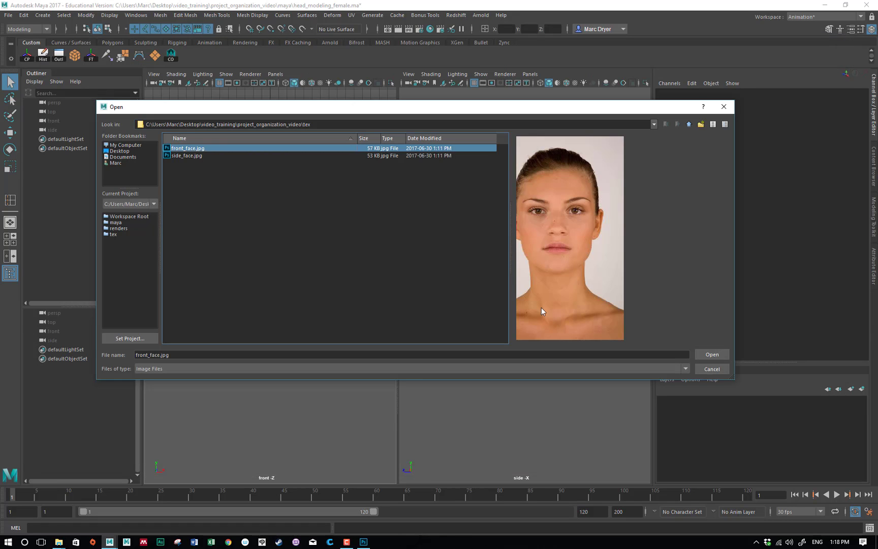
{"action": "left_click", "coordinate": [711, 354]}
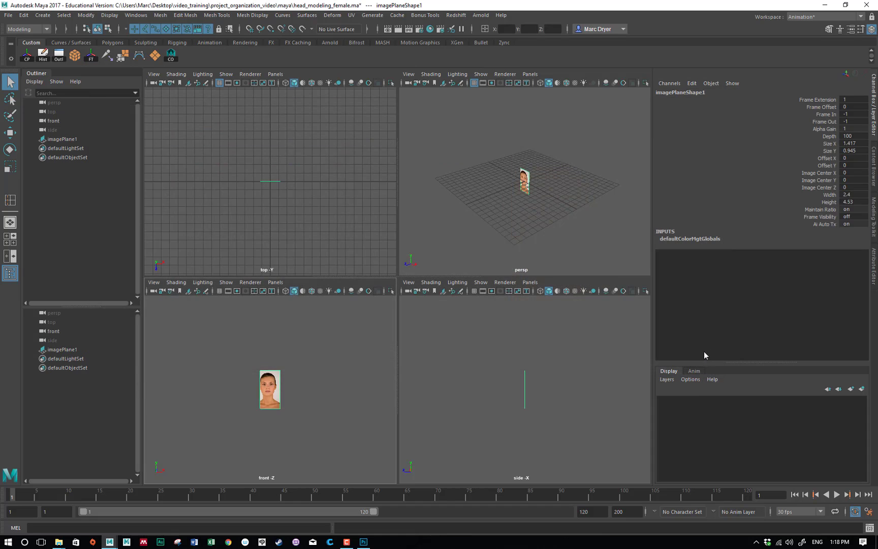
- Import side_face.jpg from the project's tex folder as an image plane in the side view
{"action": "left_click", "coordinate": [409, 282]}
{"action": "mouse_move", "coordinate": [449, 487]}
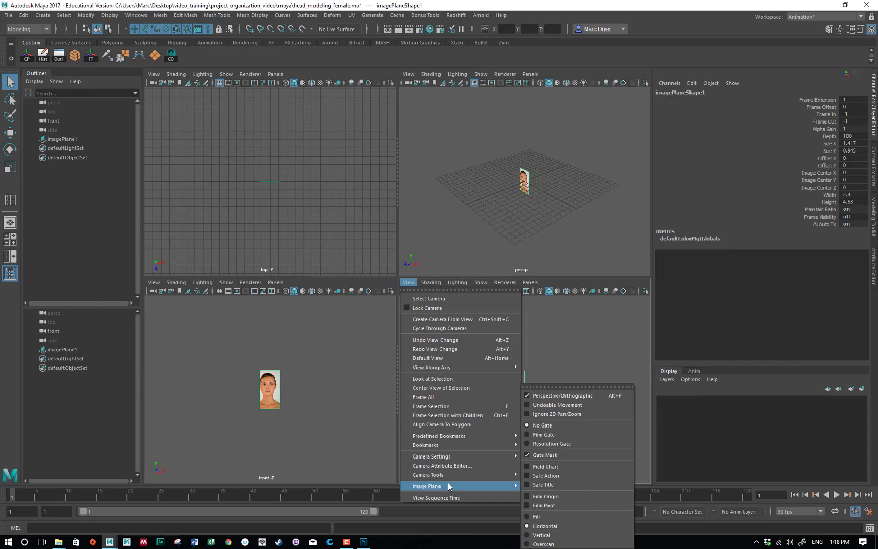
{"action": "left_click", "coordinate": [538, 494]}
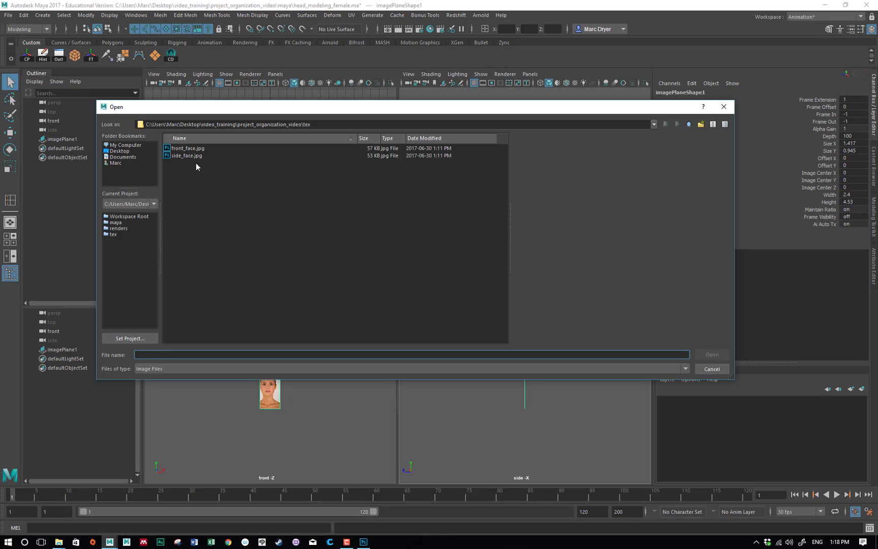
{"action": "left_click", "coordinate": [191, 156]}
{"action": "left_click", "coordinate": [711, 354]}
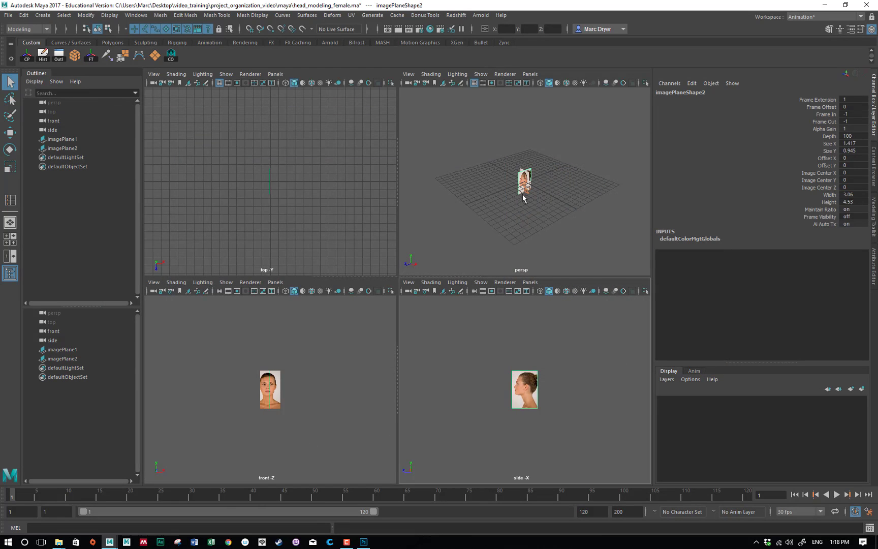
- Select both image planes and scale them uniformly to 10 in X, Y and Z
{"action": "mouse_move", "coordinate": [524, 198]}
{"action": "left_mouse_down", "text": "alt"}
{"action": "mouse_move", "coordinate": [473, 183]}
{"action": "mouse_move", "coordinate": [481, 190]}
{"action": "mouse_move", "coordinate": [516, 165]}
{"action": "mouse_move", "coordinate": [527, 202]}
{"action": "left_mouse_up", "text": "alt"}
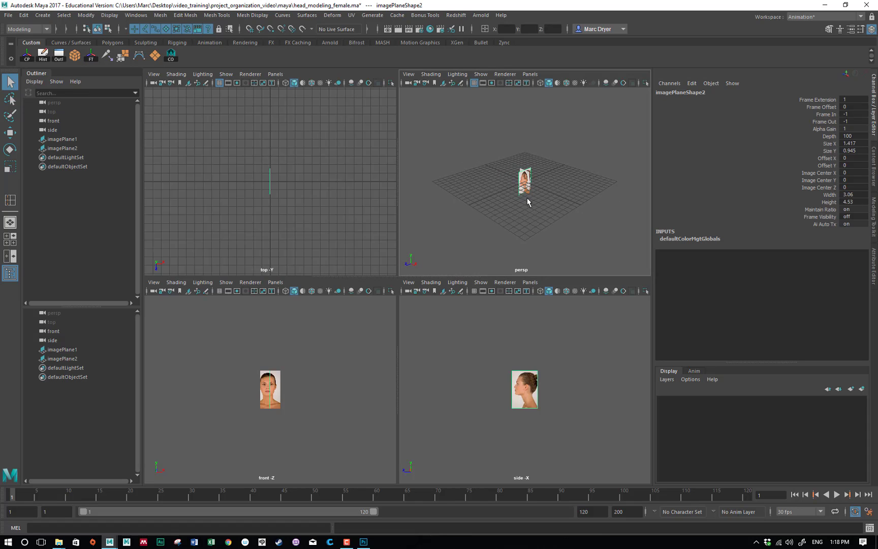
{"action": "left_click_drag", "start_coordinate": [503, 162], "coordinate": [542, 201]}
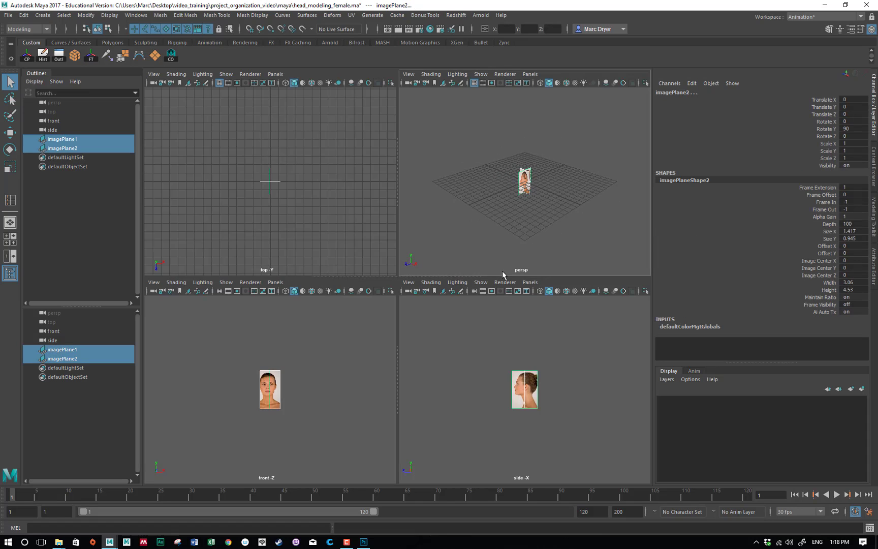
{"action": "left_click_drag", "start_coordinate": [503, 155], "coordinate": [565, 232]}
{"action": "key", "text": "r"}
{"action": "left_click_drag", "start_coordinate": [525, 181], "coordinate": [624, 190]}
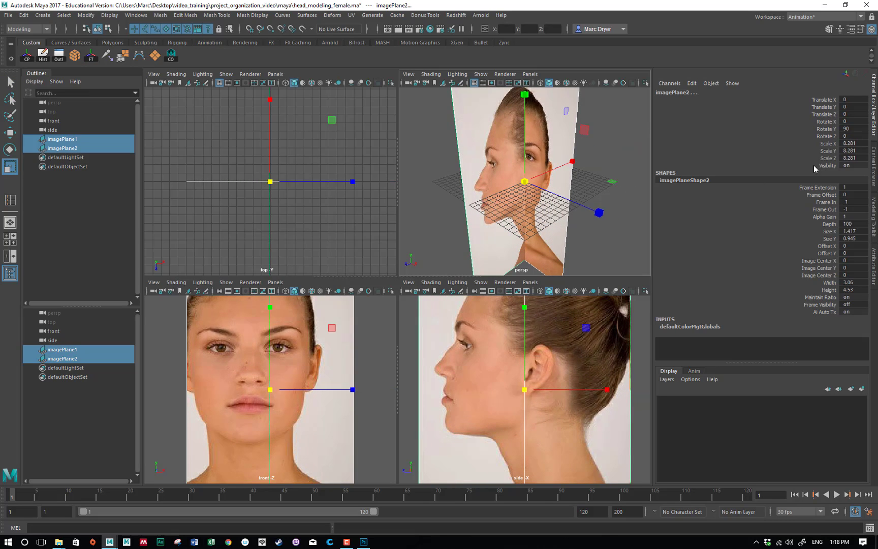
{"action": "left_click_drag", "start_coordinate": [850, 143], "coordinate": [859, 157]}
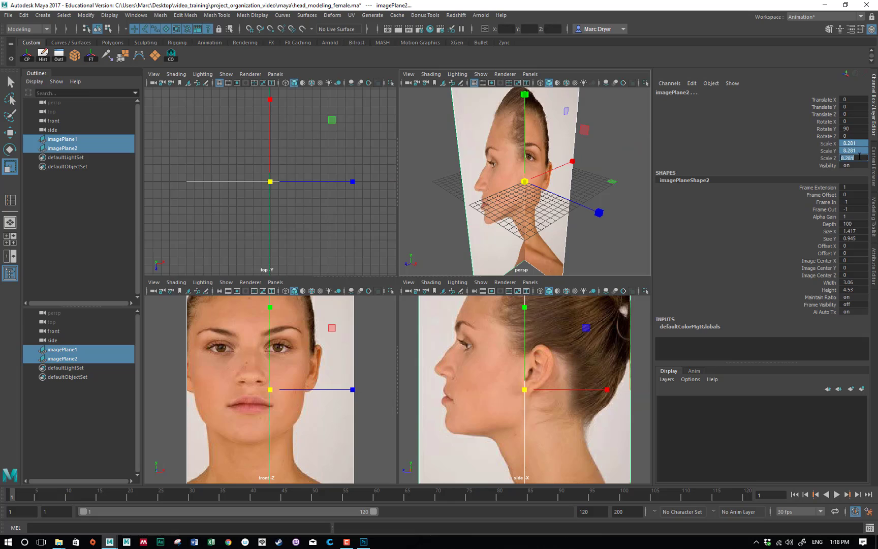
{"action": "type", "text": "10"}
{"action": "key", "text": "Return"}
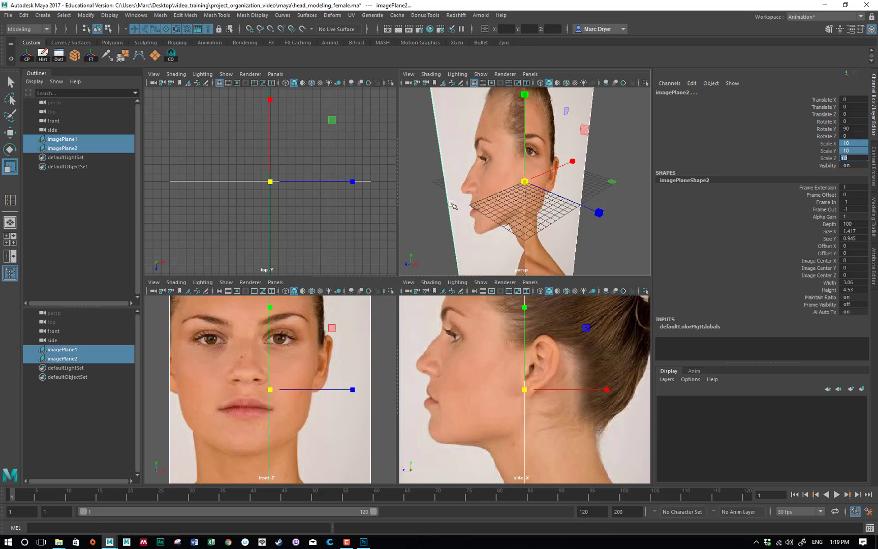
{"action": "left_click_drag", "start_coordinate": [530, 185], "coordinate": [489, 205], "text": "alt"}
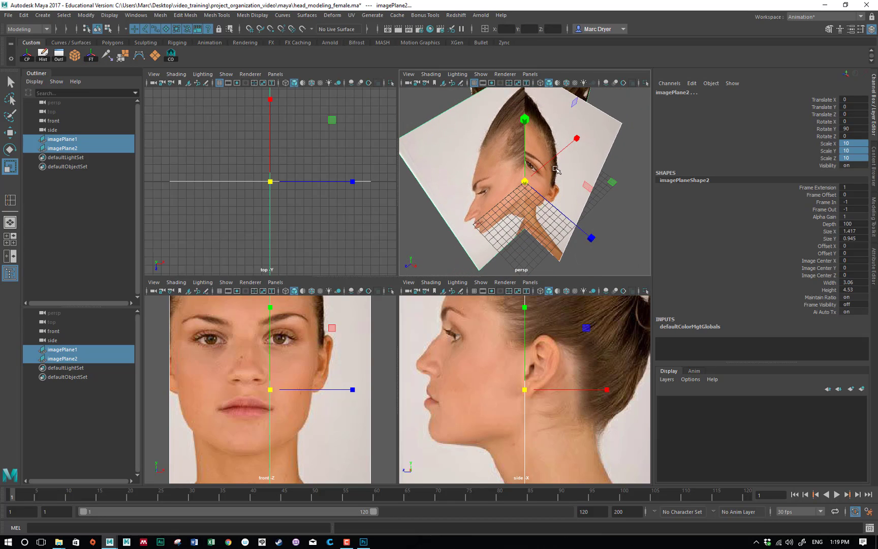
- Move the side image plane to about -17.84 in X and the front image plane to about -18.96 in Z
{"action": "left_click_drag", "start_coordinate": [589, 228], "coordinate": [589, 205], "text": "alt"}
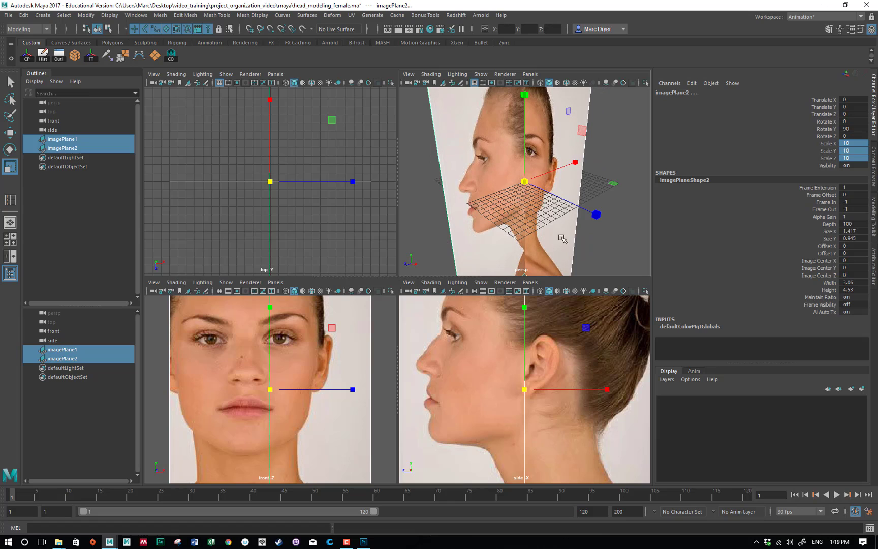
{"action": "right_click_drag", "start_coordinate": [562, 237], "coordinate": [484, 230], "text": "alt"}
{"action": "left_click_drag", "start_coordinate": [480, 234], "coordinate": [501, 257]}
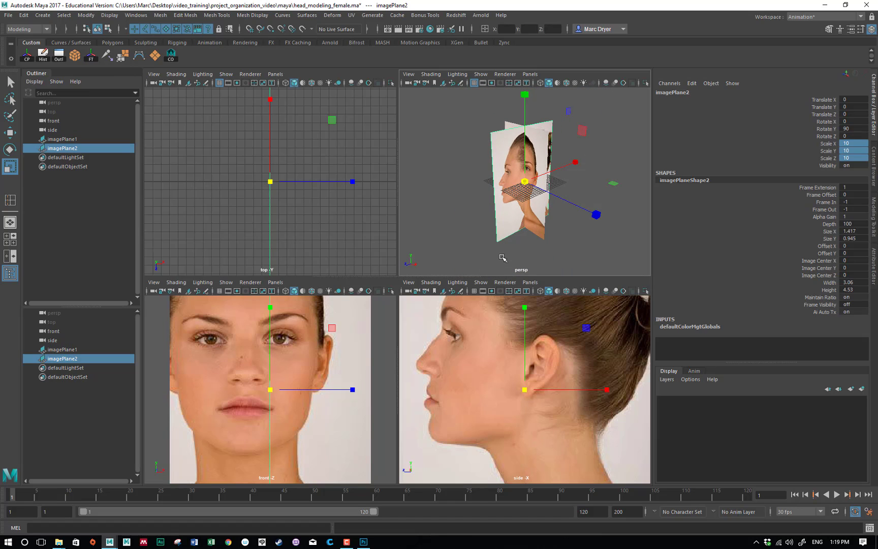
{"action": "key", "text": "w"}
{"action": "left_click_drag", "start_coordinate": [598, 225], "coordinate": [554, 228]}
{"action": "left_click", "coordinate": [549, 223]}
{"action": "left_click_drag", "start_coordinate": [480, 208], "coordinate": [486, 197]}
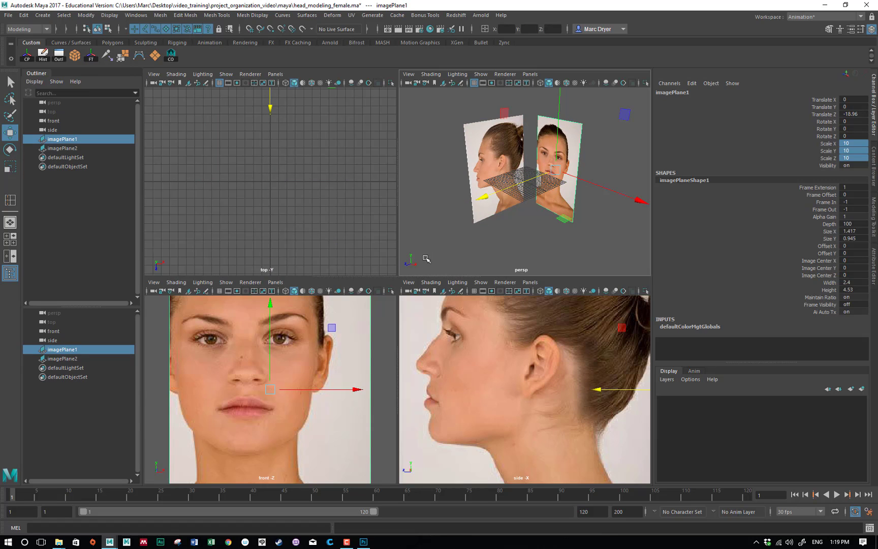
- Show the grid in the front view and shift the front image plane to about 2.95 in X, centering the face
{"action": "left_click", "coordinate": [219, 290]}
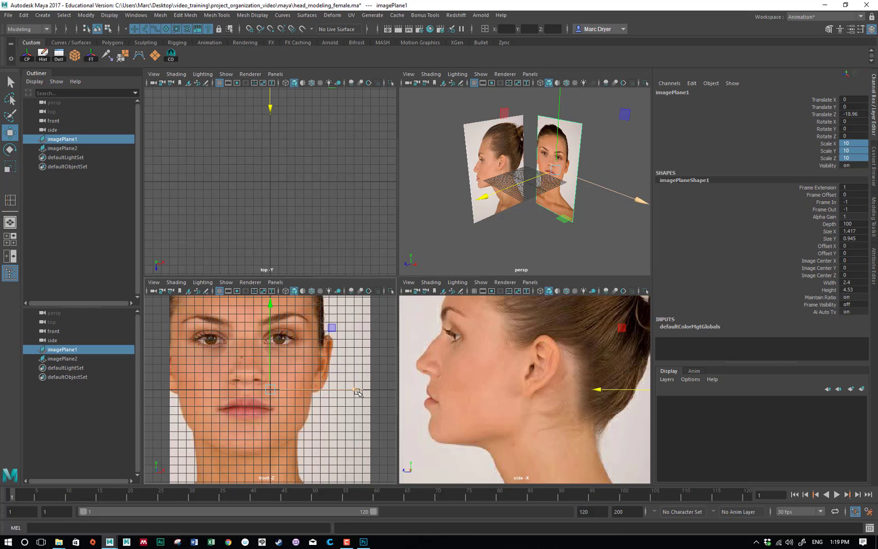
{"action": "left_click_drag", "start_coordinate": [357, 393], "coordinate": [380, 395]}
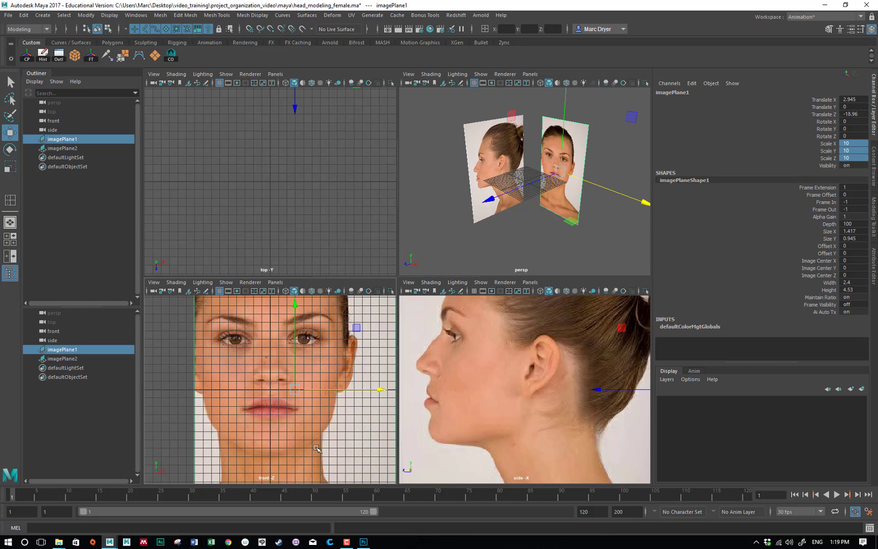
{"action": "key", "text": "space"}
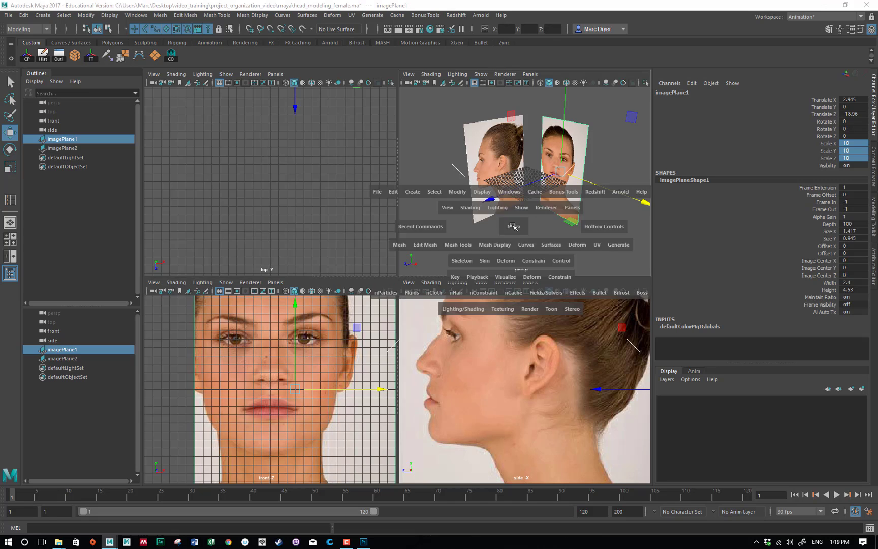
{"action": "mouse_move", "coordinate": [432, 285]}
{"action": "left_mouse_down", "text": "alt"}
{"action": "mouse_move", "coordinate": [515, 330]}
{"action": "mouse_move", "coordinate": [520, 318]}
{"action": "mouse_move", "coordinate": [415, 283]}
{"action": "left_mouse_up", "text": "alt"}
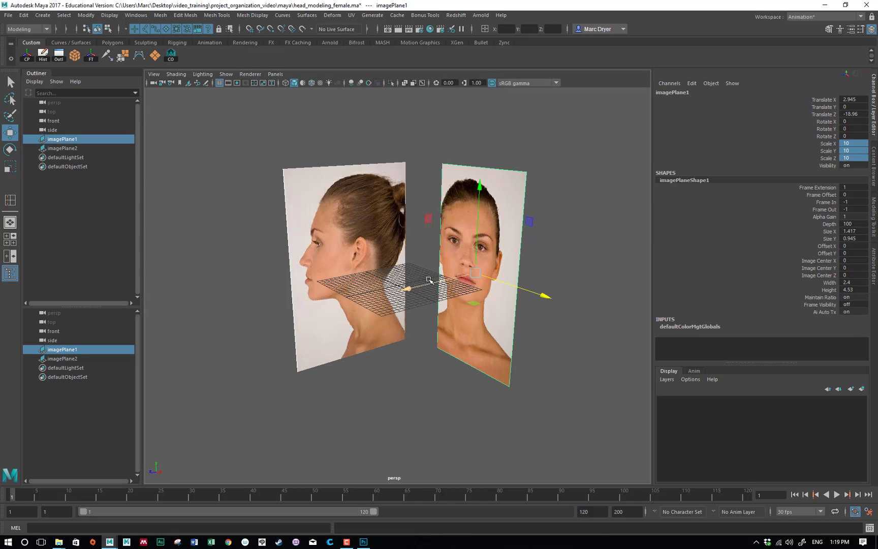
{"action": "left_click_drag", "start_coordinate": [405, 275], "coordinate": [457, 270], "text": "alt"}
{"action": "right_click_drag", "start_coordinate": [414, 283], "coordinate": [598, 287], "text": "alt"}
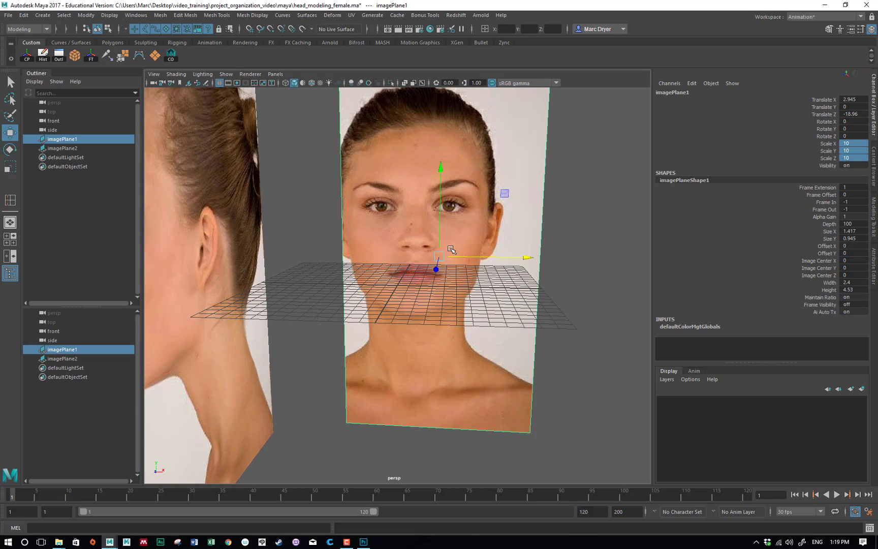
{"action": "key", "text": "space"}
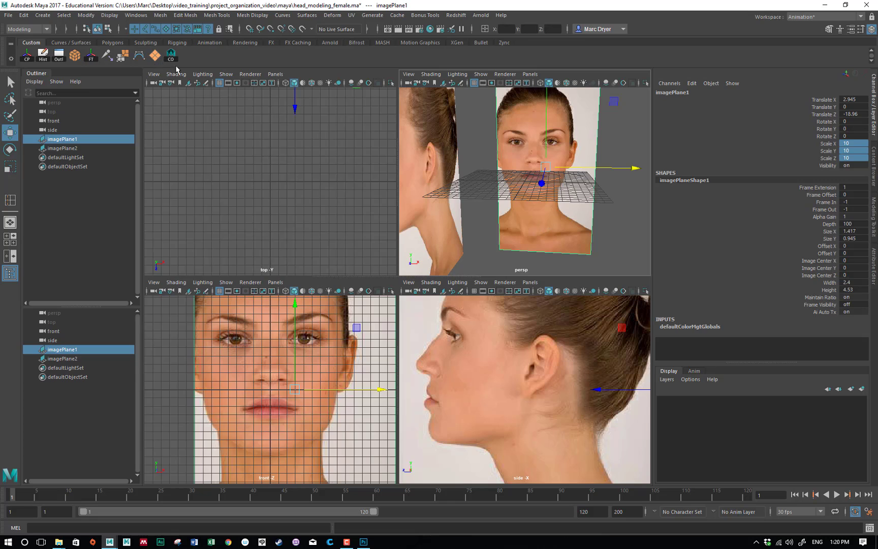
- Create a polygon plane as an alignment guide, scaled uniformly to about 59.4 and raised to eye level at about 6.37 in Y
{"action": "key", "text": "r"}
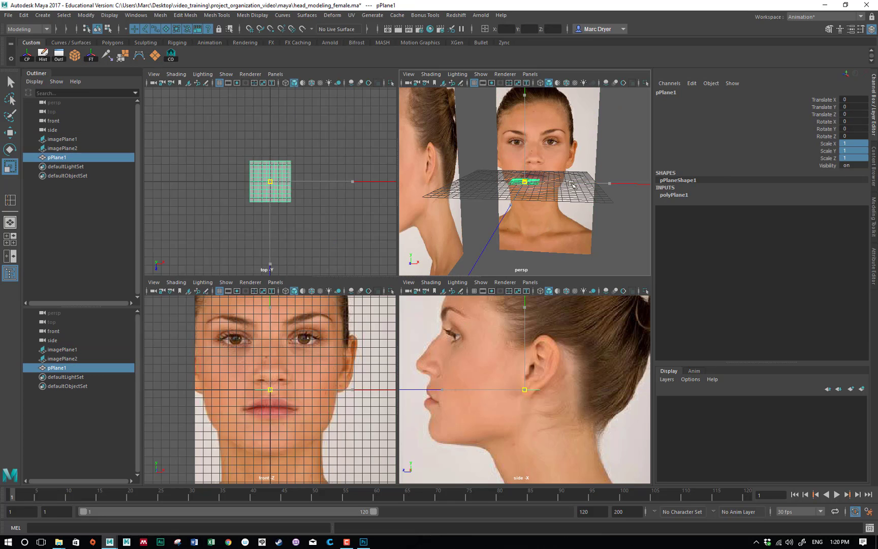
{"action": "left_click_drag", "start_coordinate": [572, 184], "coordinate": [732, 197]}
{"action": "left_click_drag", "start_coordinate": [572, 212], "coordinate": [529, 213], "text": "alt"}
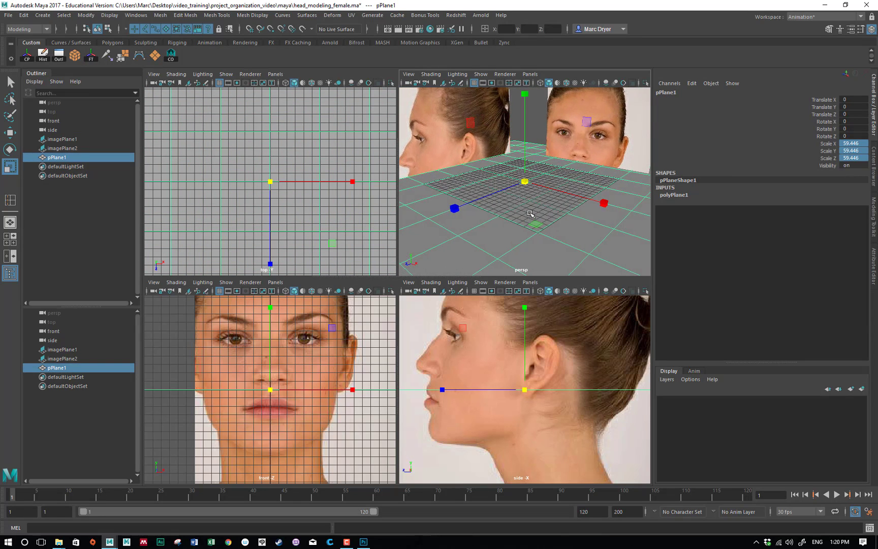
{"action": "key", "text": "w"}
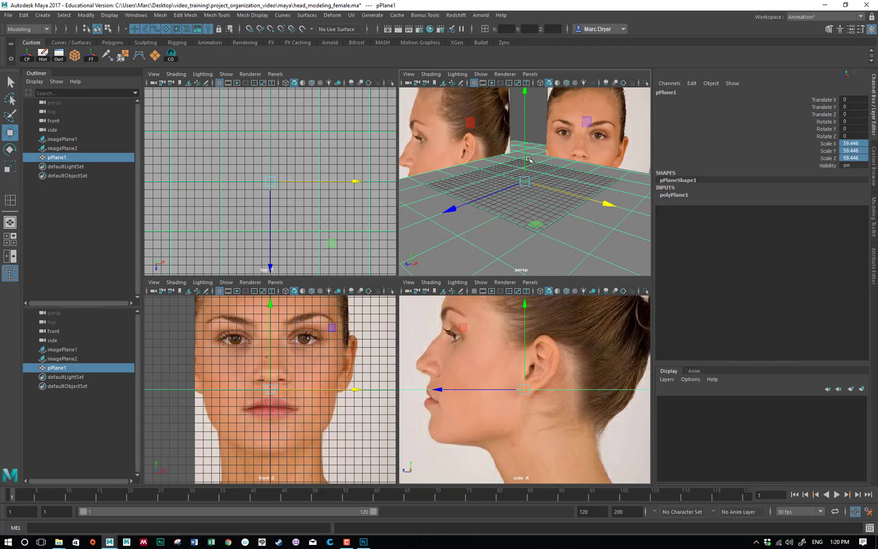
{"action": "left_click_drag", "start_coordinate": [526, 160], "coordinate": [525, 120]}
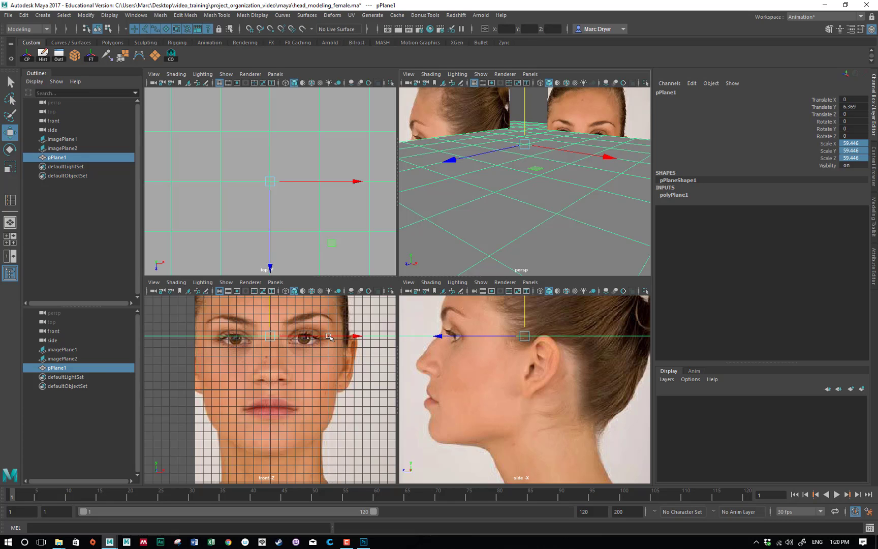
- Raise the front image plane to about 0.49 in Y and lower the guide plane to mouth level at about -1.38 in Y
{"action": "left_click", "coordinate": [248, 395]}
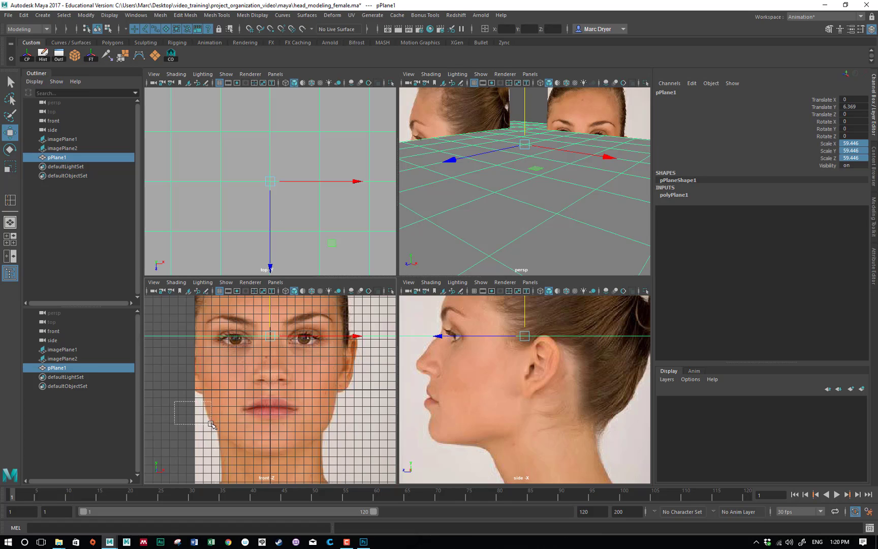
{"action": "left_click_drag", "start_coordinate": [295, 350], "coordinate": [295, 346]}
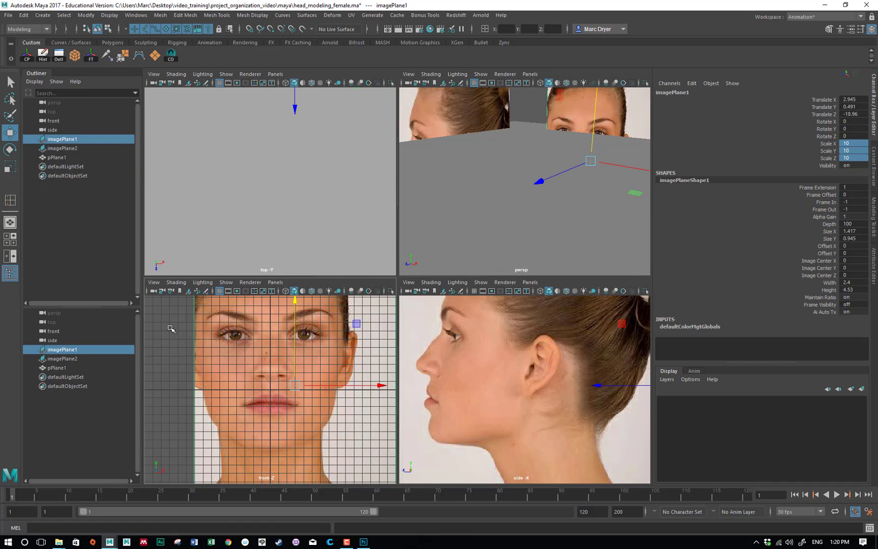
{"action": "left_click_drag", "start_coordinate": [171, 326], "coordinate": [185, 355]}
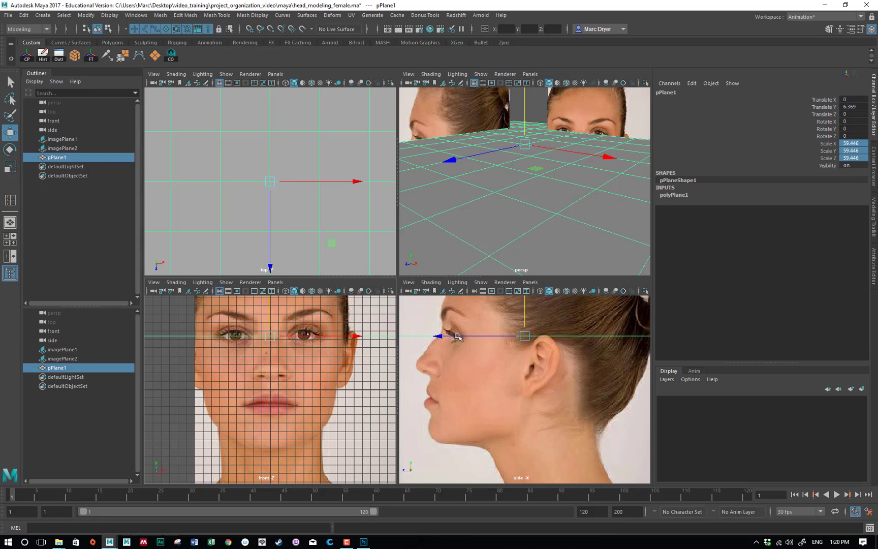
{"action": "left_click_drag", "start_coordinate": [271, 319], "coordinate": [263, 384]}
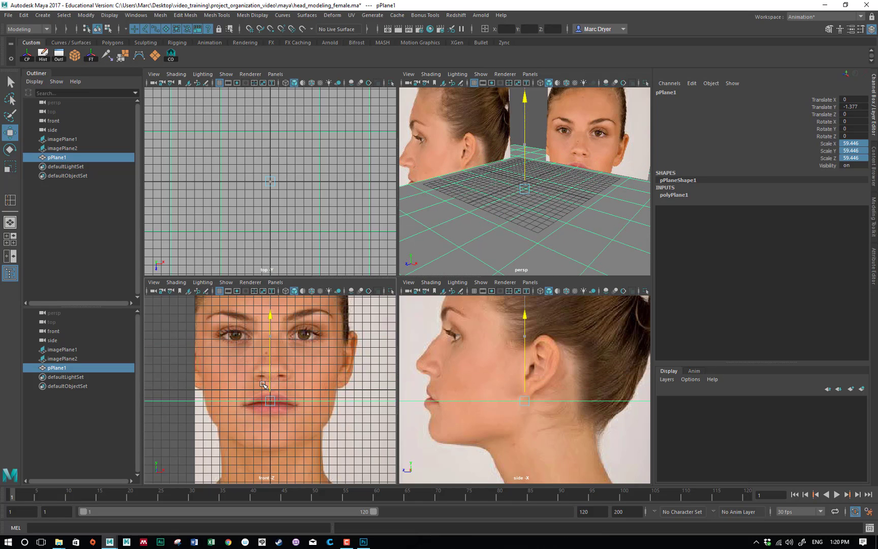
- Raise the front image plane to about 0.93 in Y to align the mouth, and return the guide plane to eye level at about 6.42 in Y
{"action": "left_click", "coordinate": [201, 441]}
{"action": "left_click_drag", "start_coordinate": [295, 364], "coordinate": [294, 359]}
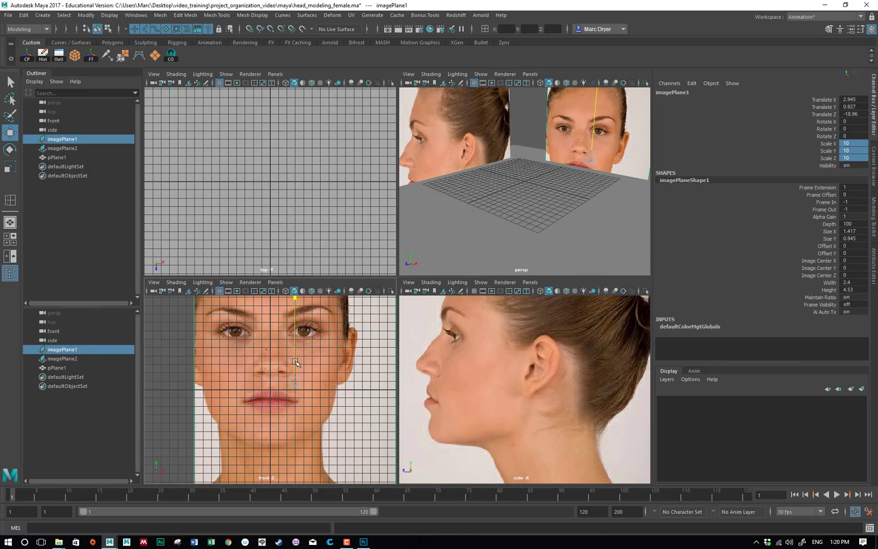
{"action": "left_click_drag", "start_coordinate": [173, 368], "coordinate": [170, 422]}
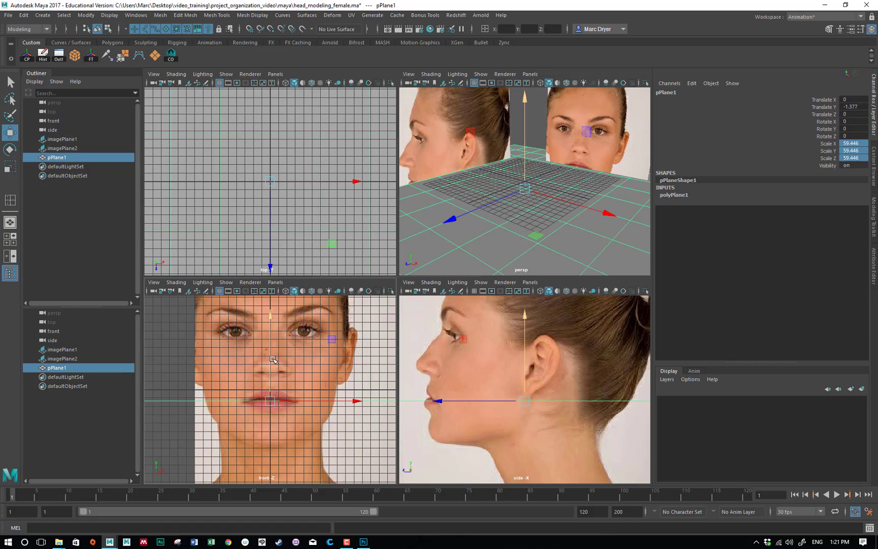
{"action": "left_click_drag", "start_coordinate": [272, 360], "coordinate": [279, 296]}
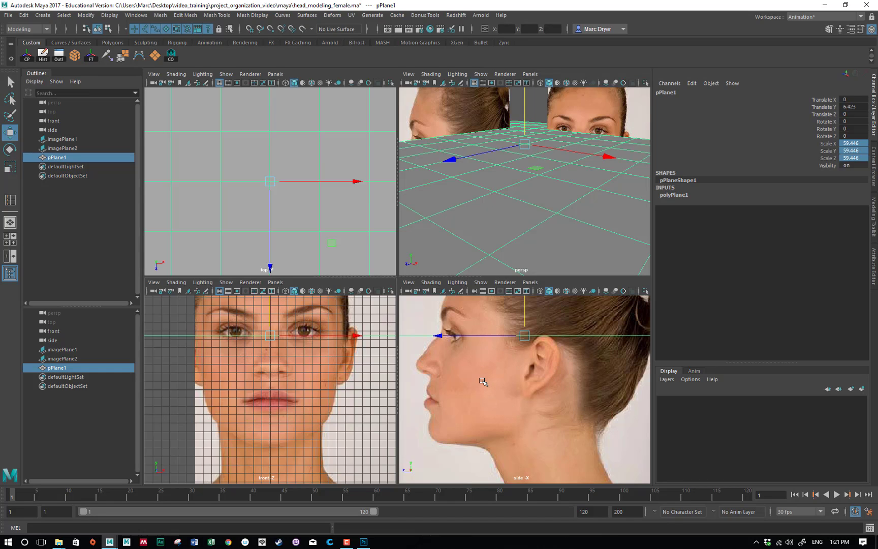
- Delete the polygon guide plane, leaving only the two image planes in the scene
{"action": "key", "text": "a"}
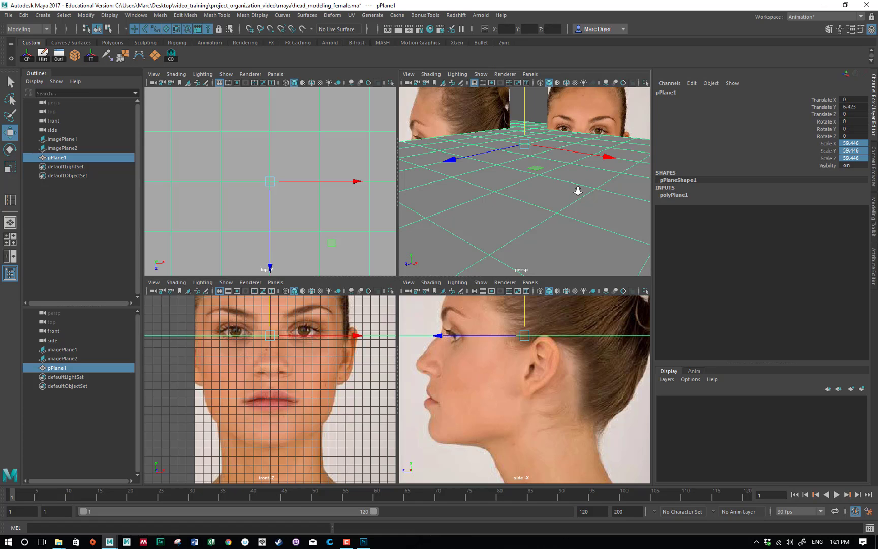
{"action": "left_click_drag", "start_coordinate": [548, 205], "coordinate": [560, 240], "text": "alt"}
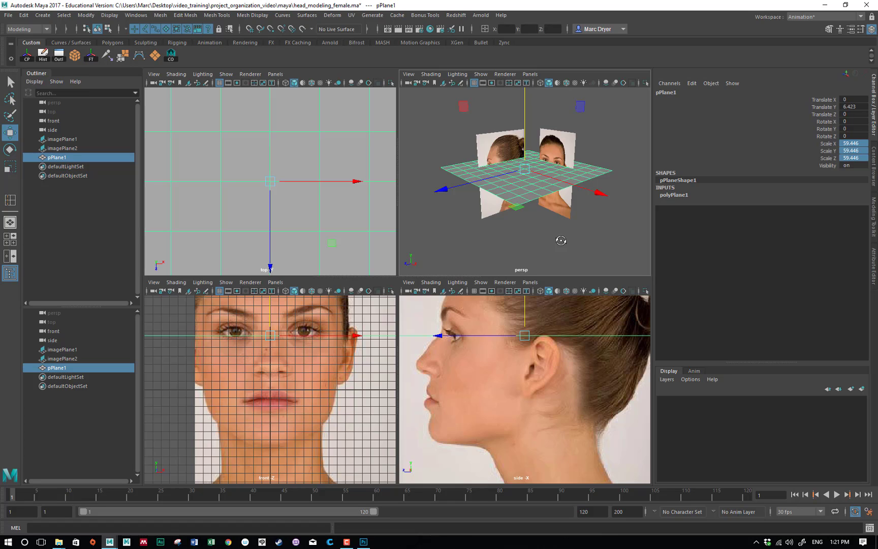
{"action": "key", "text": "Delete"}
{"action": "left_click_drag", "start_coordinate": [561, 240], "coordinate": [499, 156], "text": "alt"}
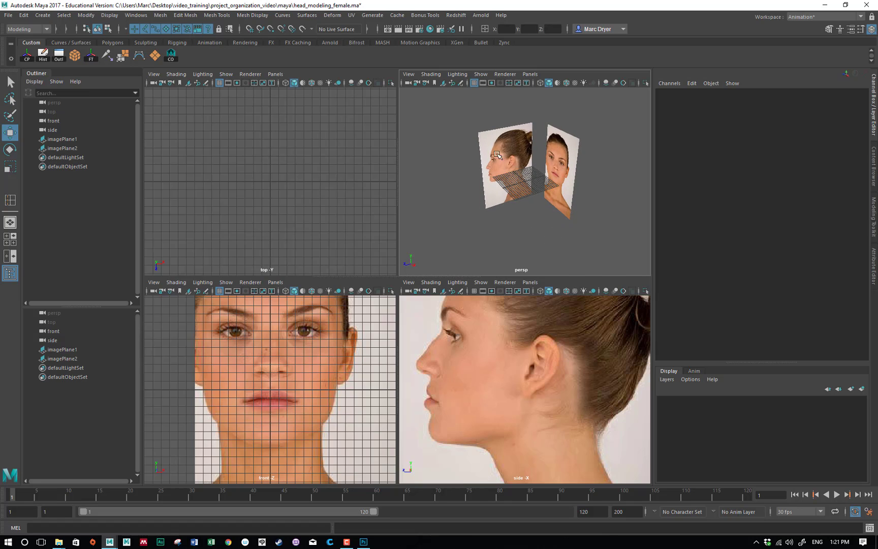
- Put both image planes on a new display layer and toggle the layer's visibility off and back on
{"action": "left_click", "coordinate": [500, 172]}
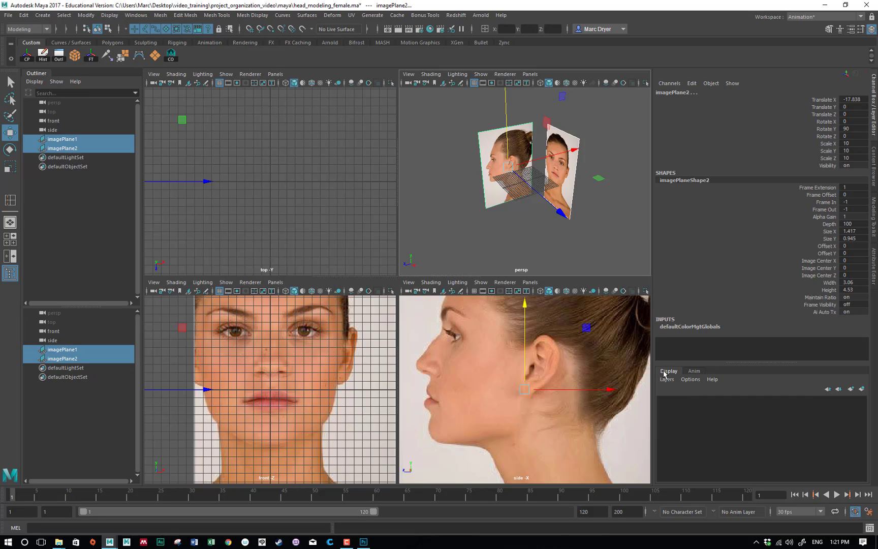
{"action": "left_click", "coordinate": [862, 389]}
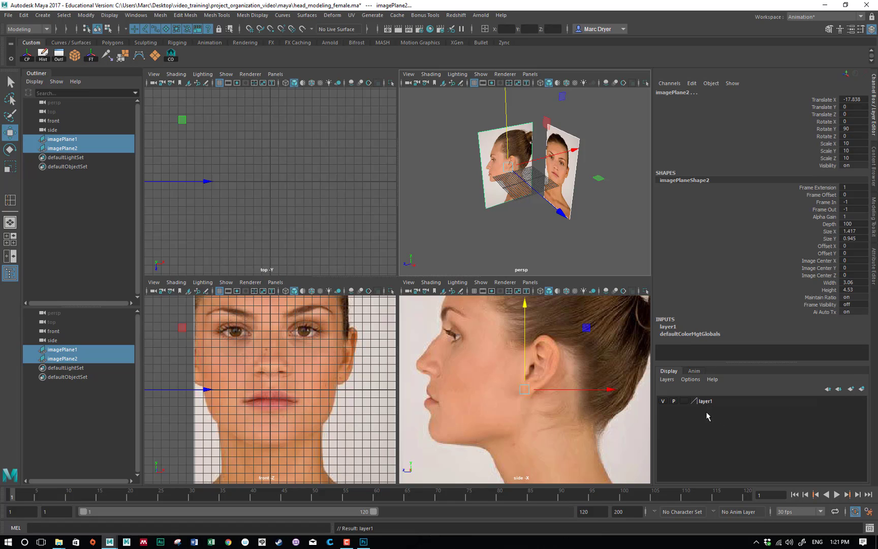
{"action": "left_click", "coordinate": [663, 401]}
{"action": "left_click", "coordinate": [663, 401]}
{"action": "left_click", "coordinate": [663, 402]}
{"action": "left_click", "coordinate": [663, 401]}
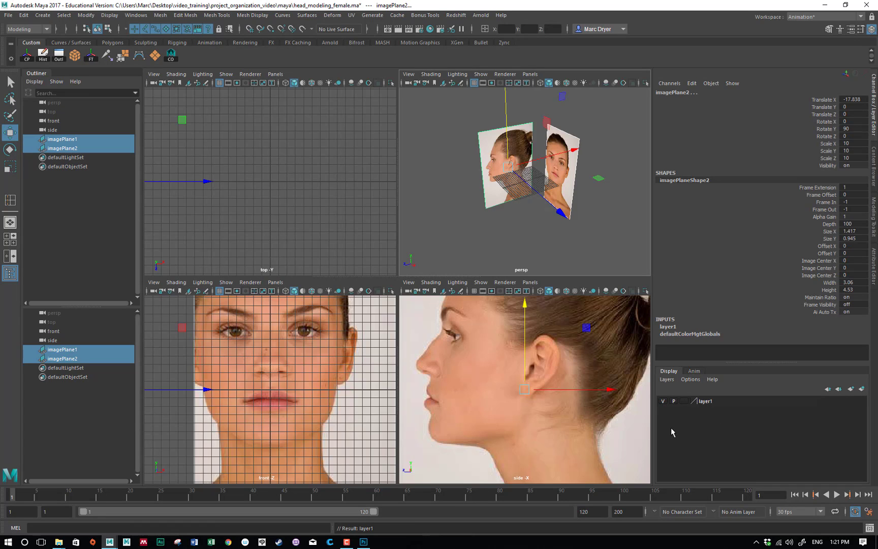
- Set the image planes' display layer to Reference after trying Template, and check that the planes cannot be selected
{"action": "left_click", "coordinate": [685, 402]}
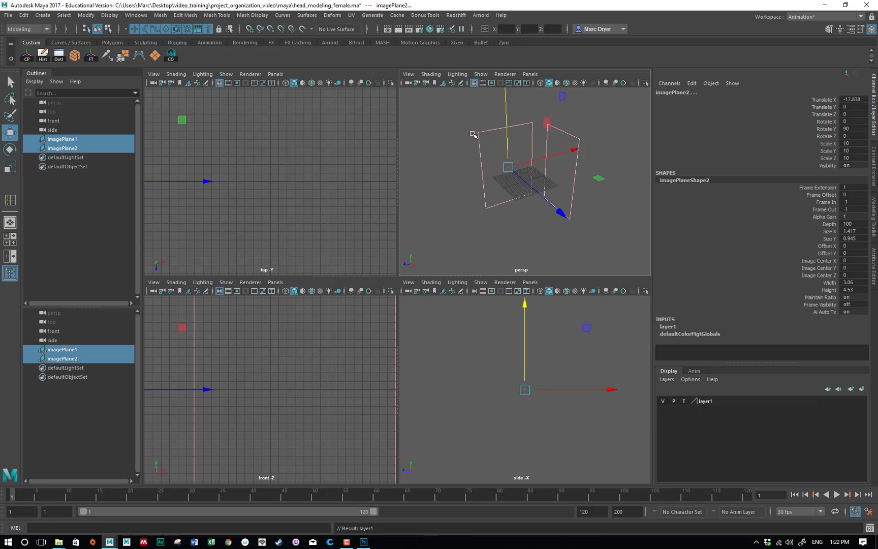
{"action": "left_click", "coordinate": [684, 401]}
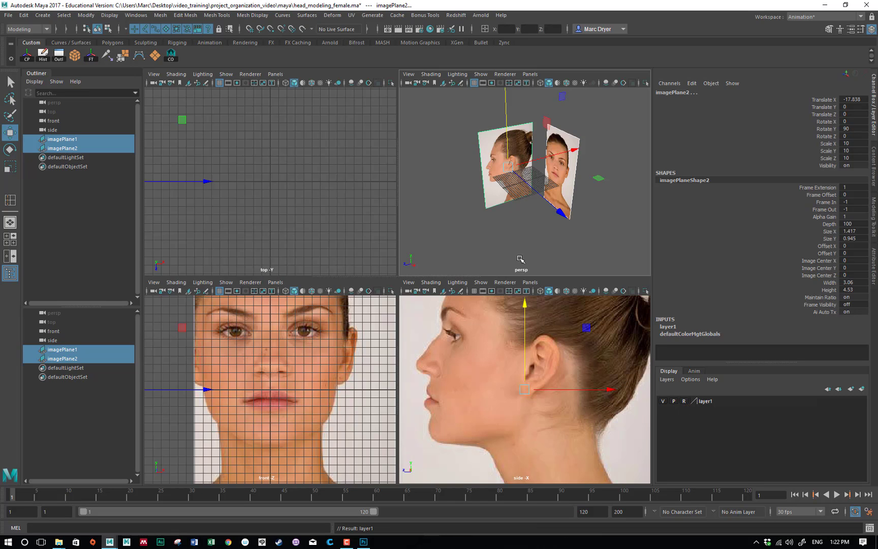
{"action": "left_click", "coordinate": [539, 264]}
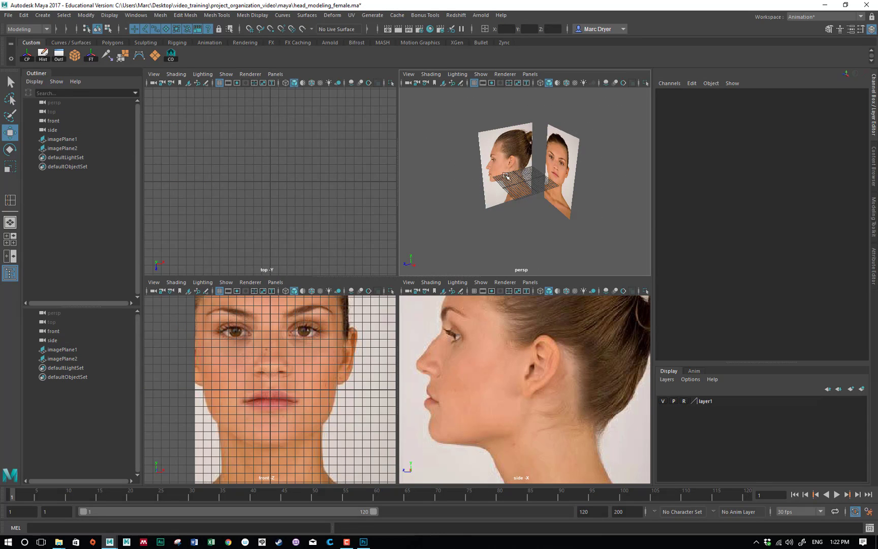
{"action": "left_click", "coordinate": [443, 145]}
{"action": "left_click_drag", "start_coordinate": [545, 235], "coordinate": [560, 222], "text": "alt"}
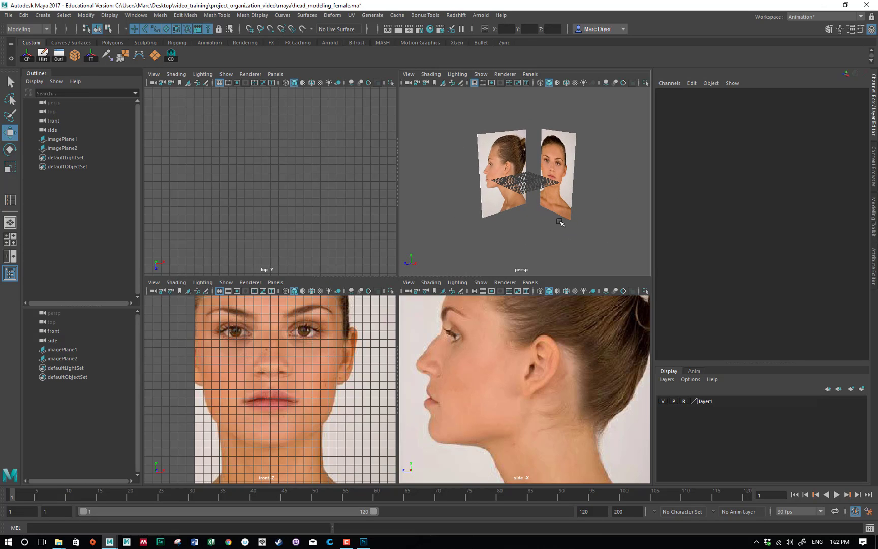
- Create a polygon cube at the origin and scale it uniformly to about 19.9 to cover the face
{"action": "left_click", "coordinate": [75, 55]}
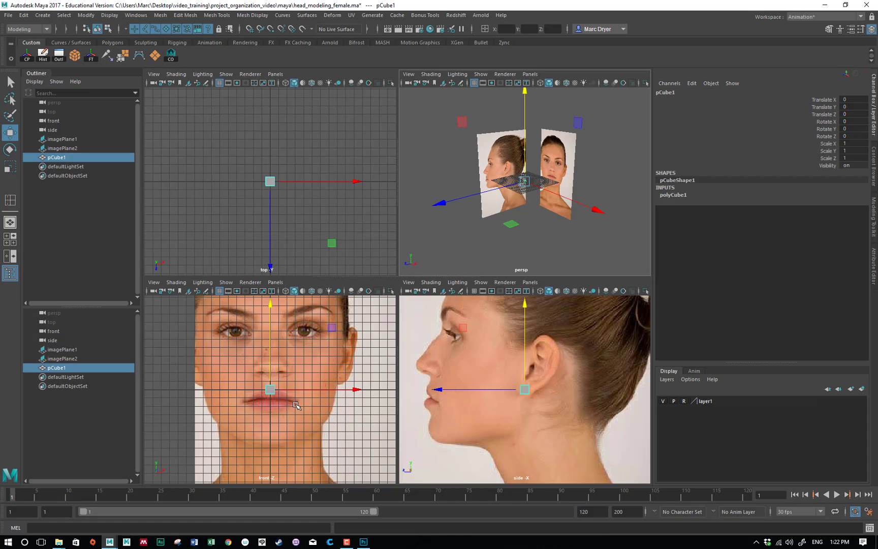
{"action": "key", "text": "r"}
{"action": "left_click_drag", "start_coordinate": [271, 390], "coordinate": [451, 379]}
- In vertex mode, move the cube's front upper vertices up toward the hairline and its front lower vertices up and back, following the side profile
{"action": "right_click", "coordinate": [601, 344]}
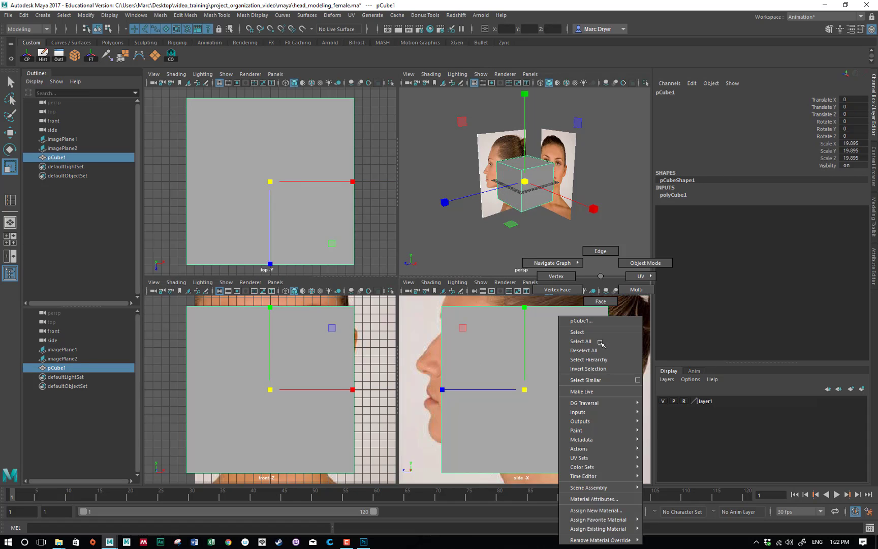
{"action": "right_click_drag", "start_coordinate": [601, 343], "coordinate": [556, 276]}
{"action": "left_click_drag", "start_coordinate": [433, 297], "coordinate": [461, 322]}
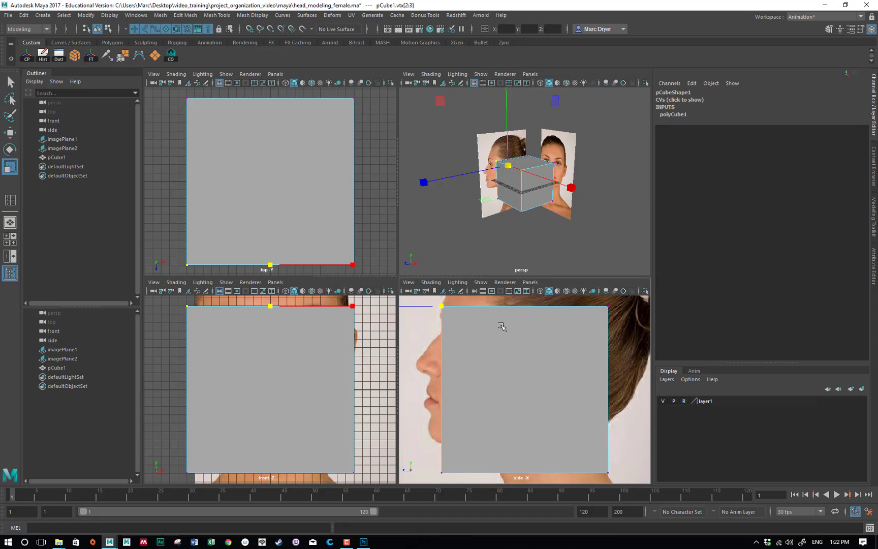
{"action": "middle_click_drag", "start_coordinate": [501, 327], "coordinate": [498, 386], "text": "alt"}
{"action": "key", "text": "w"}
{"action": "left_click_drag", "start_coordinate": [439, 368], "coordinate": [465, 302]}
{"action": "middle_click_drag", "start_coordinate": [521, 389], "coordinate": [507, 282], "text": "alt"}
{"action": "left_click_drag", "start_coordinate": [417, 437], "coordinate": [469, 429]}
{"action": "middle_click_drag", "start_coordinate": [566, 371], "coordinate": [550, 450], "text": "alt"}
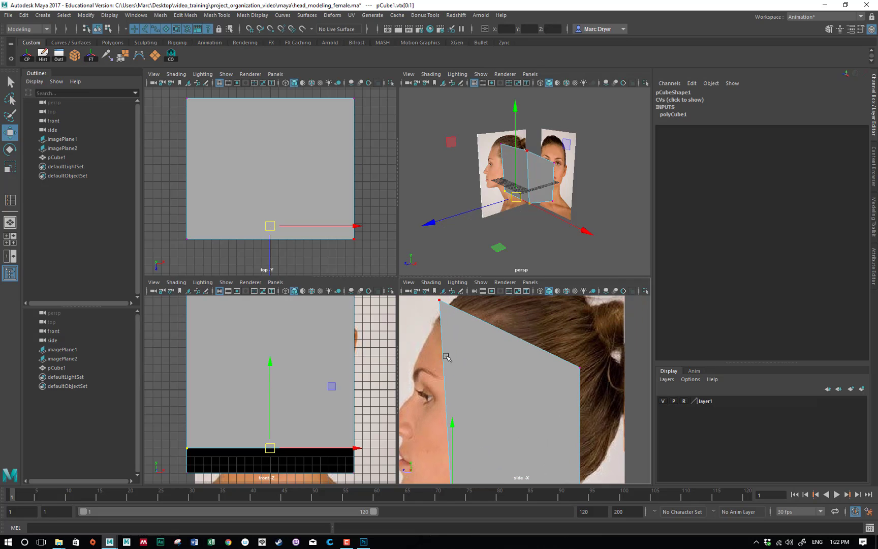
{"action": "left_click", "coordinate": [388, 337]}
{"action": "mouse_move", "coordinate": [543, 213]}
{"action": "left_mouse_down", "text": "alt"}
{"action": "mouse_move", "coordinate": [508, 243]}
{"action": "mouse_move", "coordinate": [570, 242]}
{"action": "mouse_move", "coordinate": [559, 245]}
{"action": "mouse_move", "coordinate": [560, 208]}
{"action": "left_mouse_up", "text": "alt"}
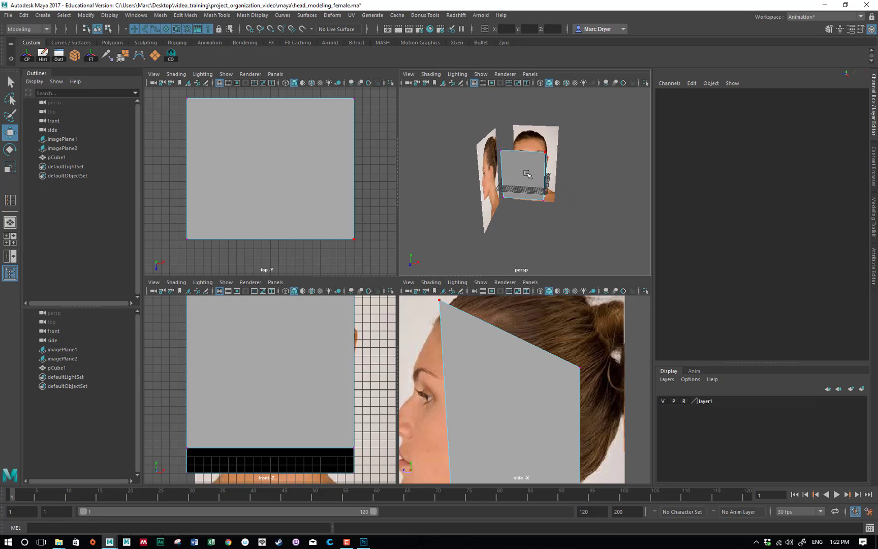
- Switch the cube back to object mode and delete it from the scene
{"action": "right_click_drag", "start_coordinate": [529, 169], "coordinate": [558, 155]}
{"action": "left_click_drag", "start_coordinate": [558, 183], "coordinate": [529, 197], "text": "alt"}
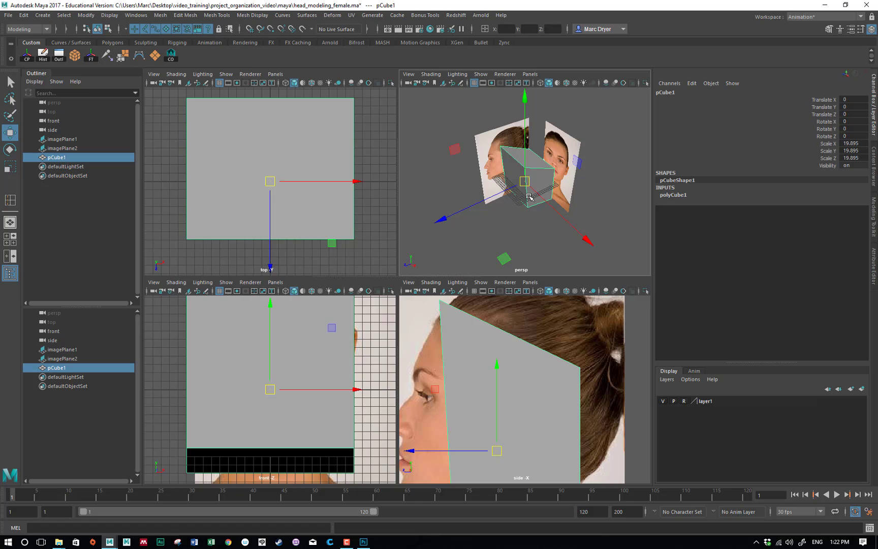
{"action": "left_click_drag", "start_coordinate": [529, 197], "coordinate": [552, 174], "text": "alt"}
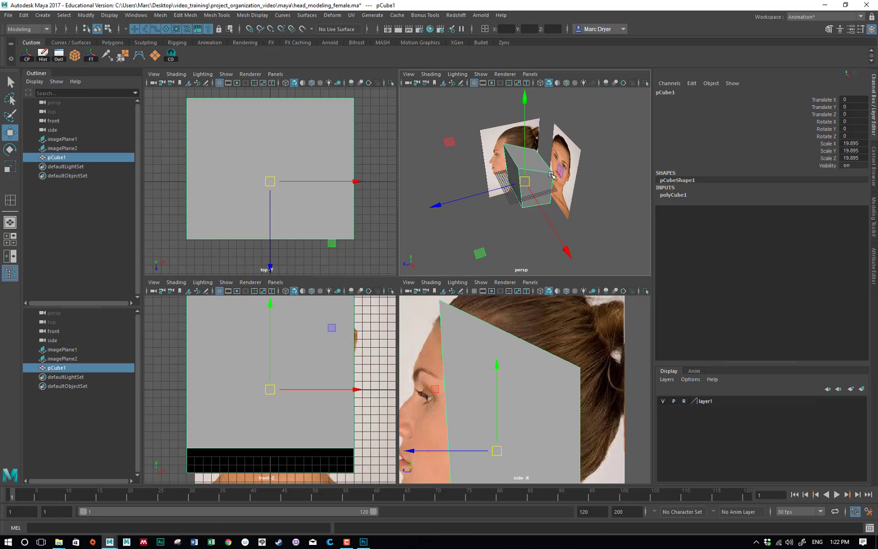
{"action": "key", "text": "Delete"}
{"action": "left_click_drag", "start_coordinate": [552, 174], "coordinate": [553, 151], "text": "alt"}
- Toggle the visibility of the image planes' display layer off and back on twice
{"action": "left_click", "coordinate": [663, 401]}
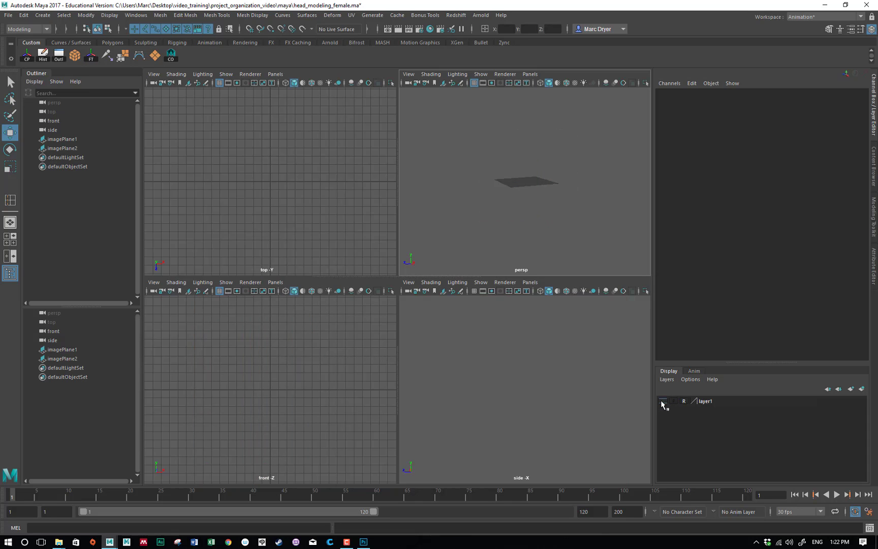
{"action": "left_click", "coordinate": [662, 401]}
{"action": "left_click", "coordinate": [662, 400]}
{"action": "left_click", "coordinate": [662, 401]}
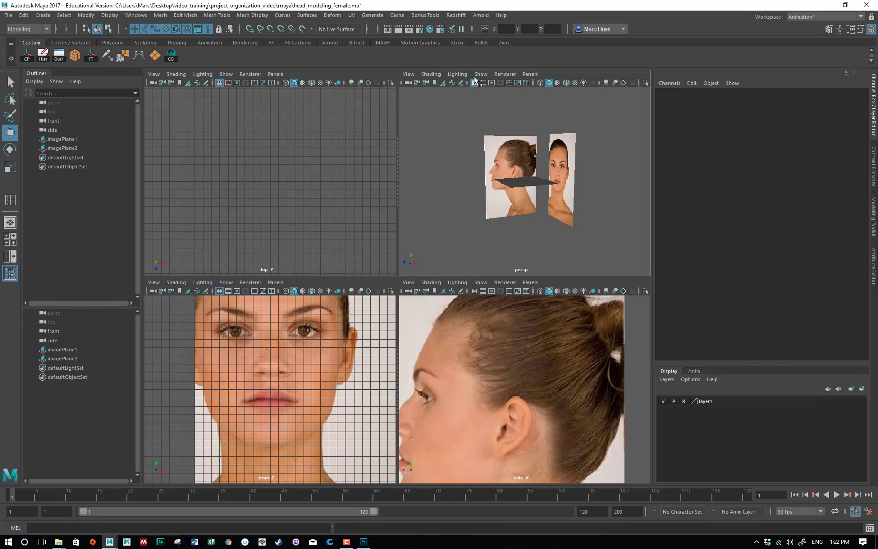
- Turn off the display of image planes in the perspective view only
{"action": "left_click", "coordinate": [408, 74]}
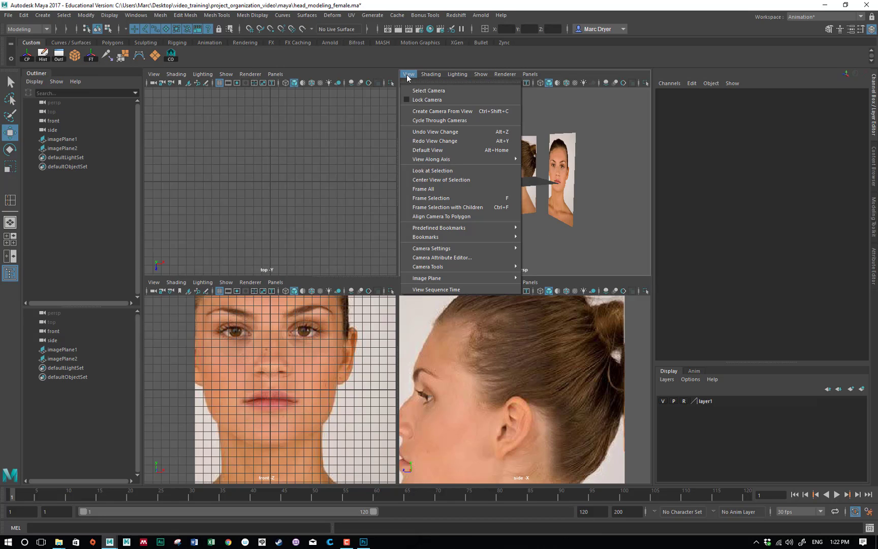
{"action": "left_click", "coordinate": [408, 75]}
{"action": "left_click", "coordinate": [530, 74]}
{"action": "mouse_move", "coordinate": [546, 85]}
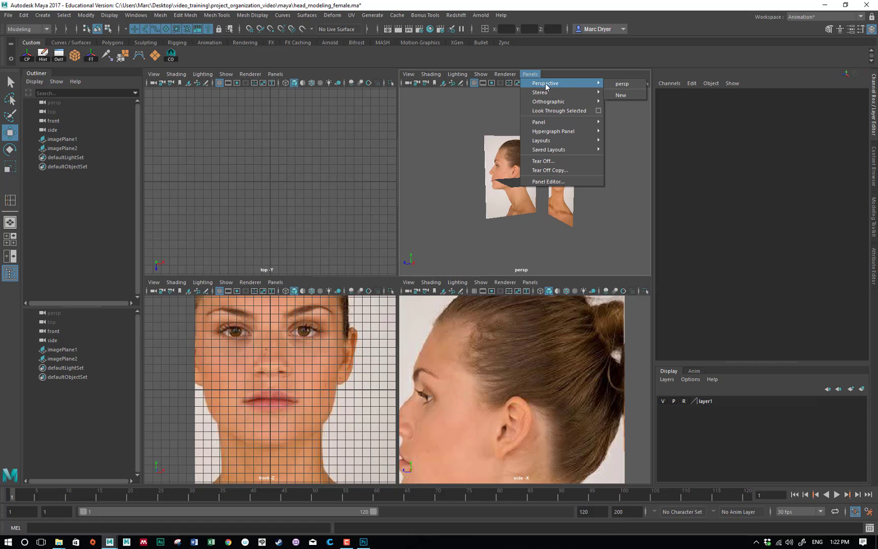
{"action": "mouse_move", "coordinate": [550, 144]}
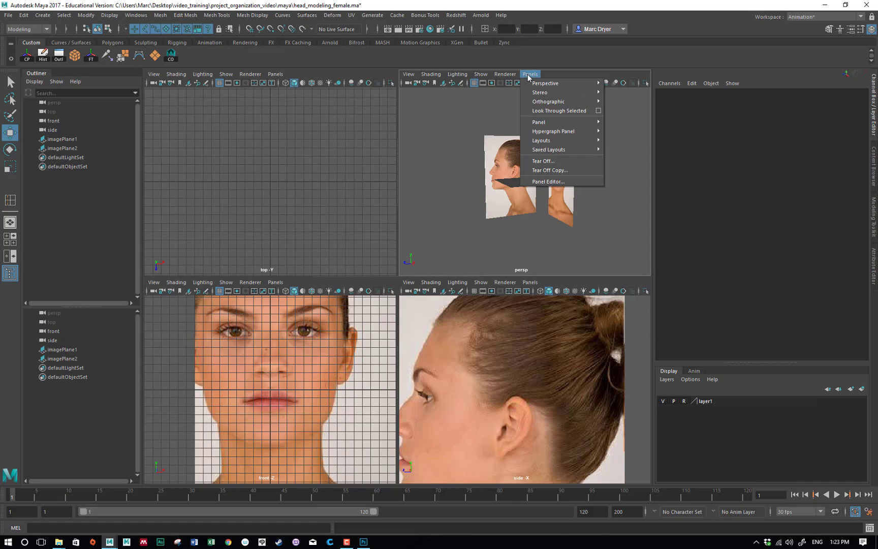
{"action": "mouse_move", "coordinate": [479, 75]}
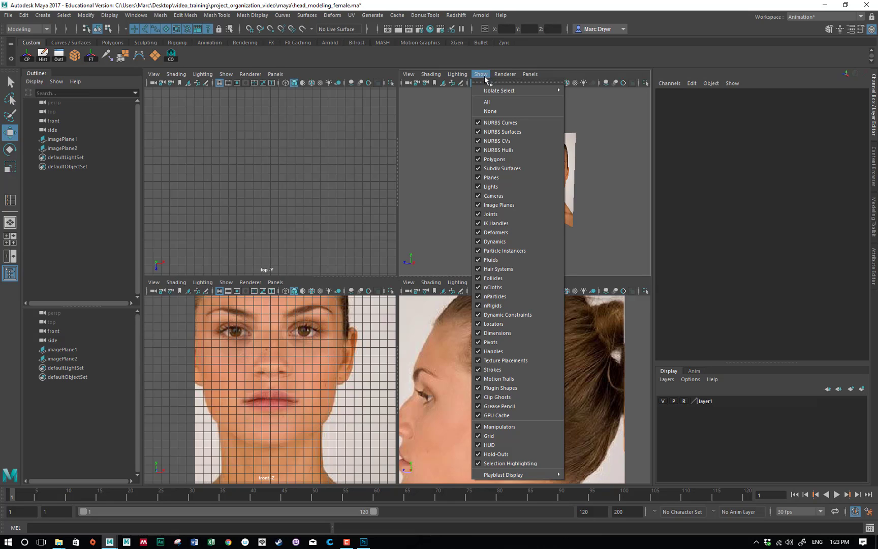
{"action": "left_click", "coordinate": [488, 208]}
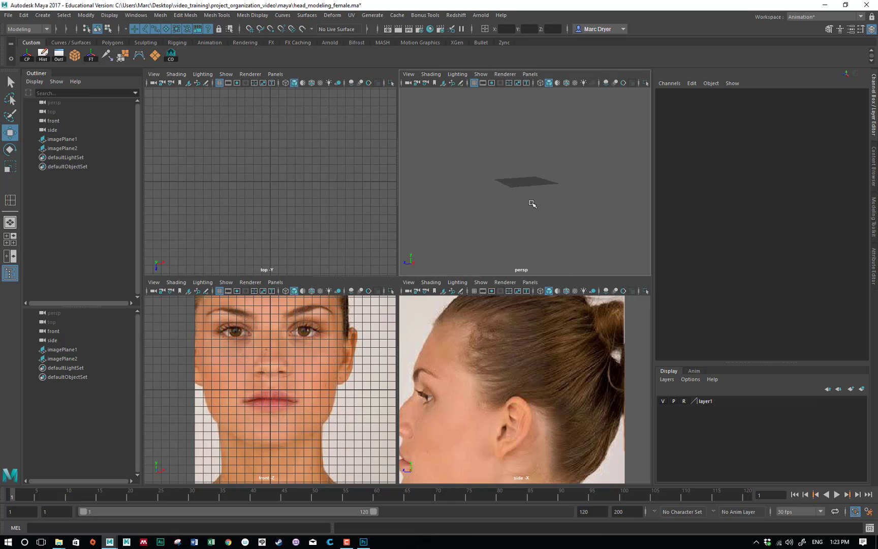
{"action": "left_click_drag", "start_coordinate": [530, 188], "coordinate": [559, 207], "text": "alt"}
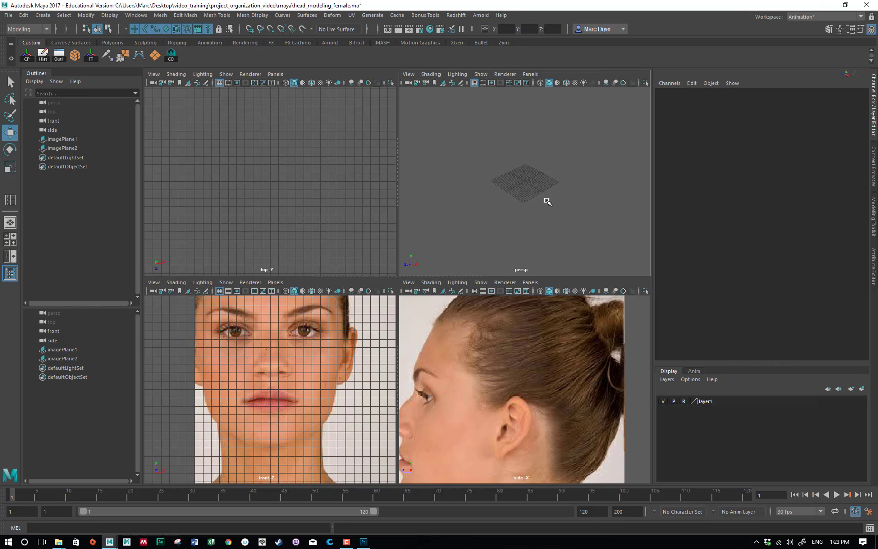